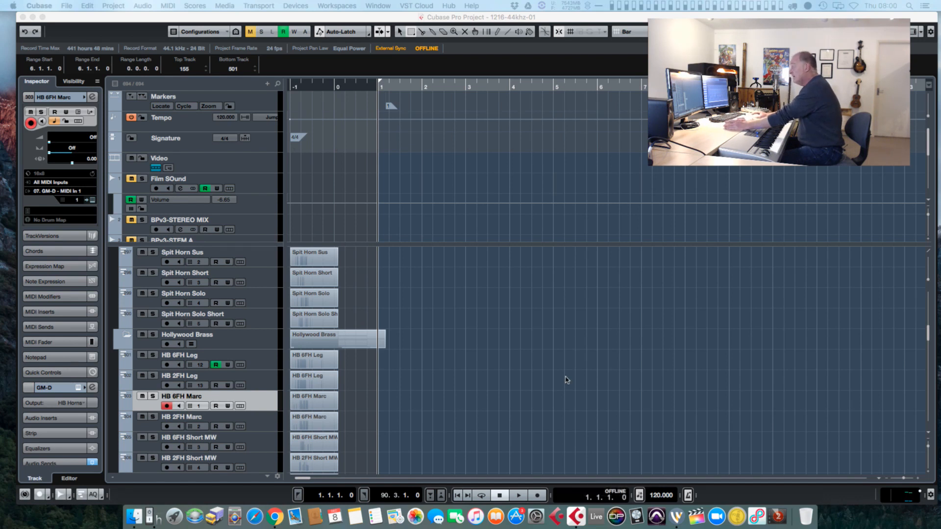
Step: Record a horn performance on the HB 6FH Marc track from bar 1 and play it back
left_click(567, 383)
key("KP_Multiply")
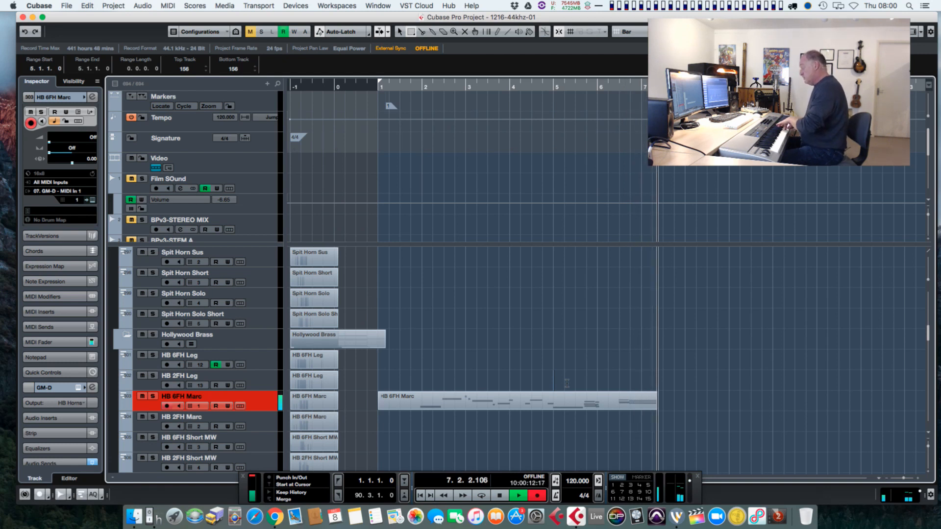
key("space")
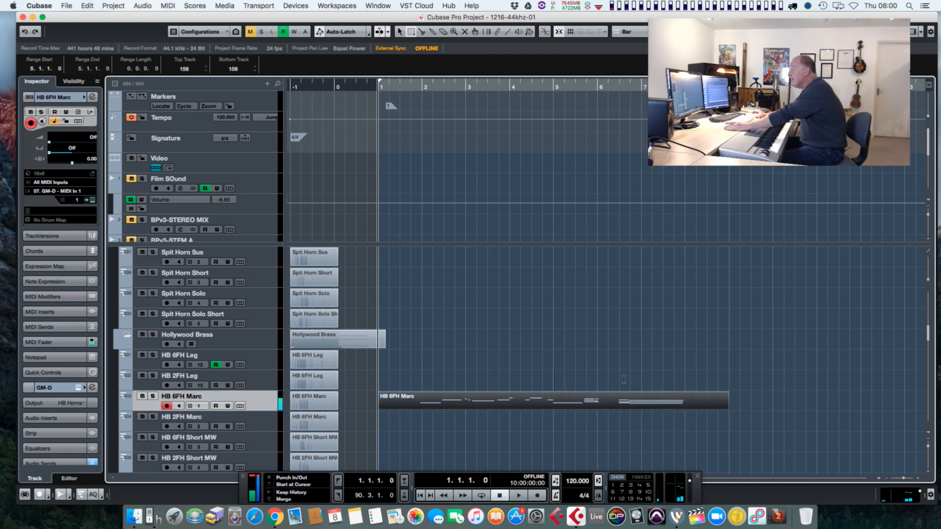
key("space")
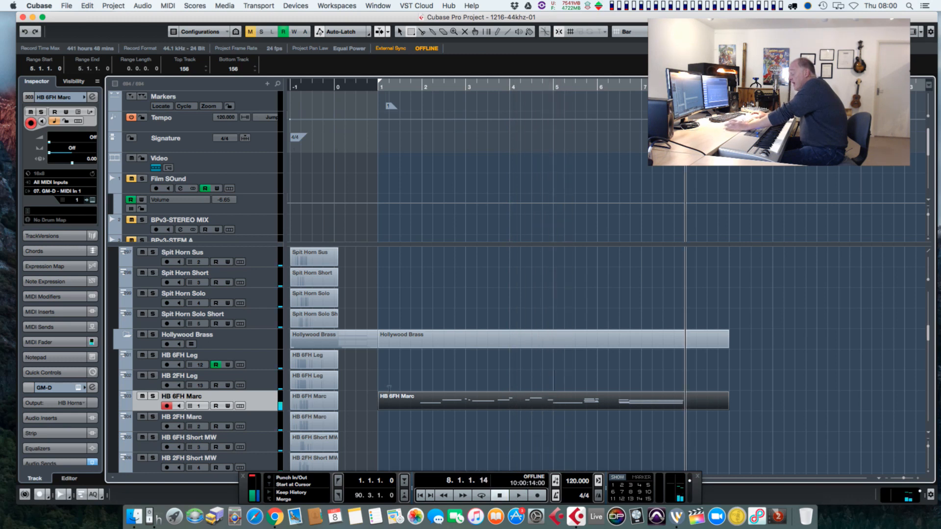
left_click(468, 407)
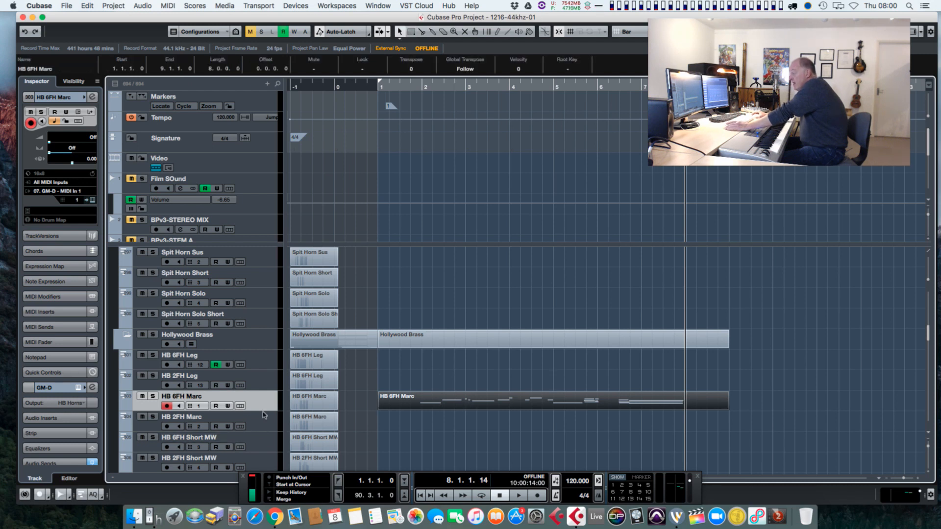
scroll(466, 392, "down", 5)
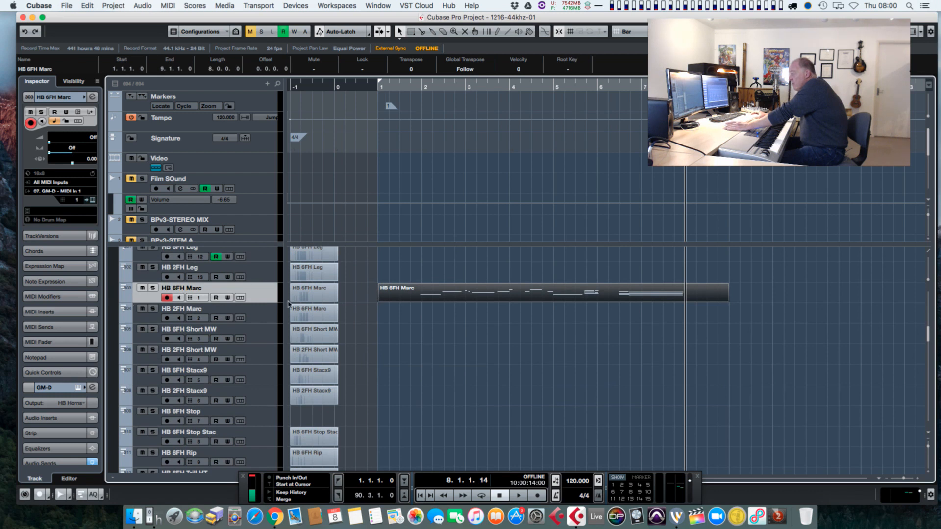
left_click(245, 296)
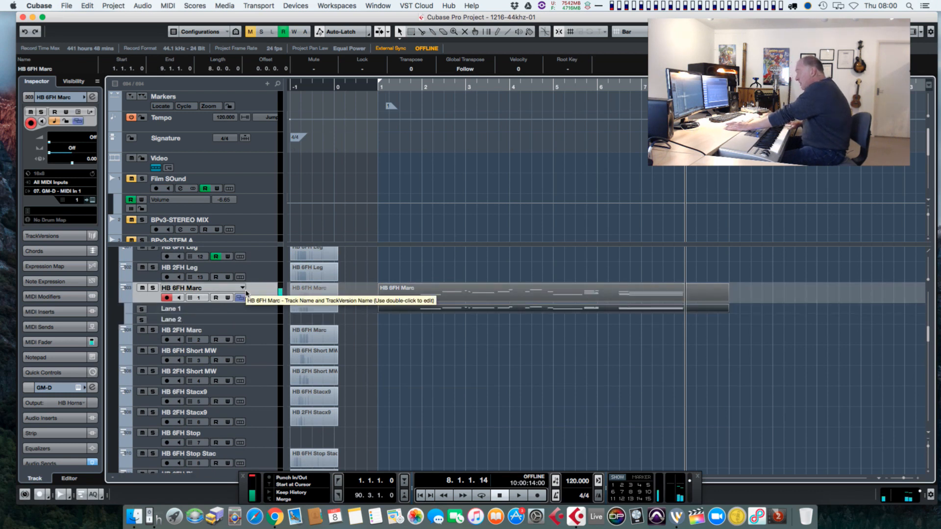
scroll(416, 269, "up", 2)
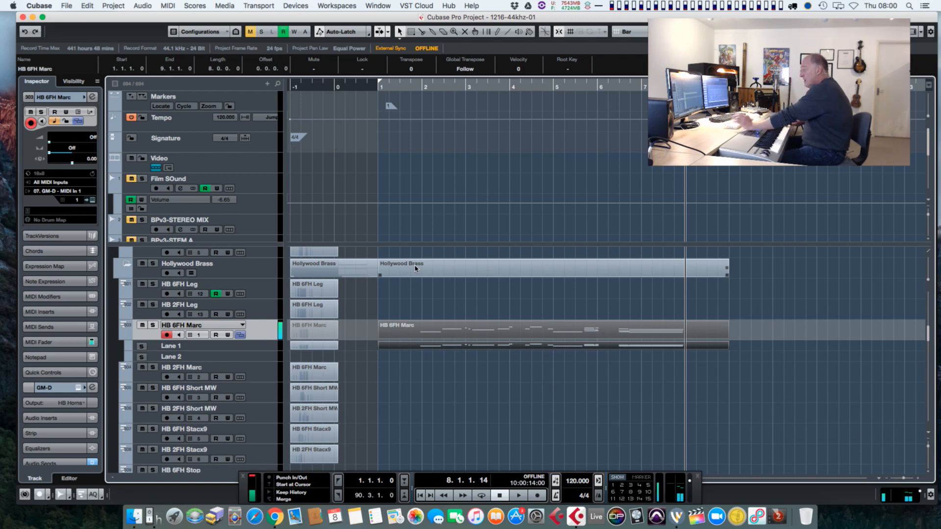
left_click(272, 294)
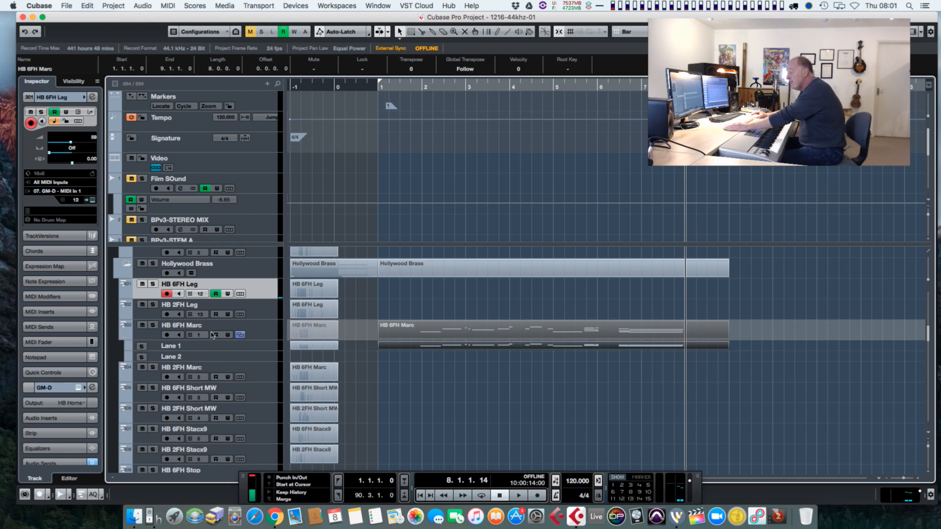
left_click(124, 334)
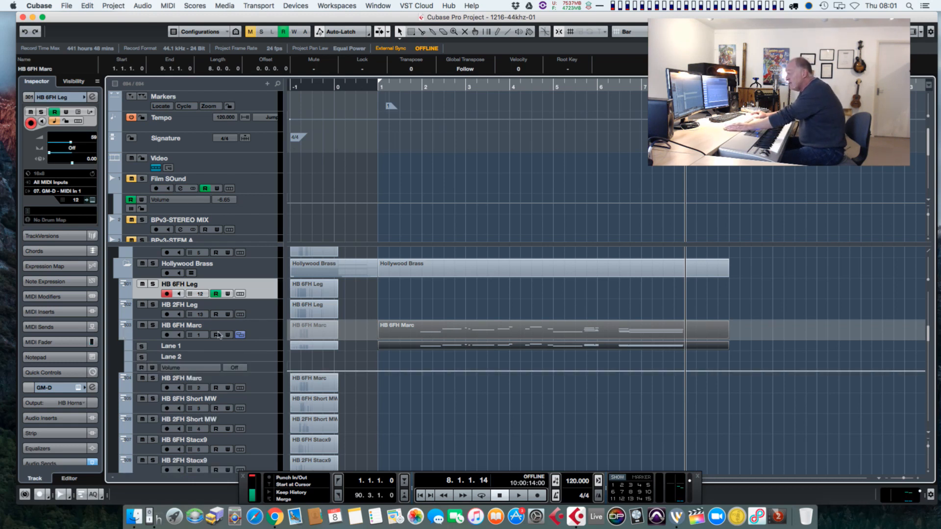
left_click(258, 340)
left_click(241, 335)
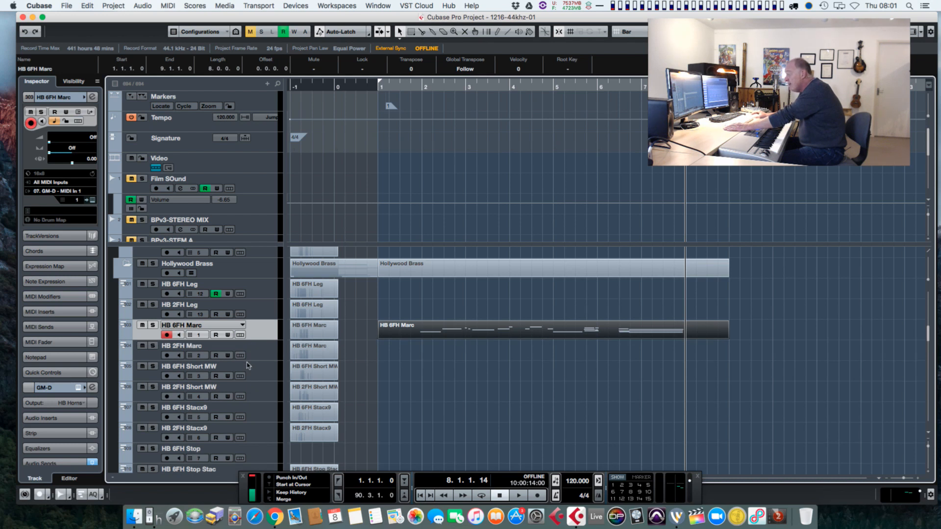
double_click(470, 332)
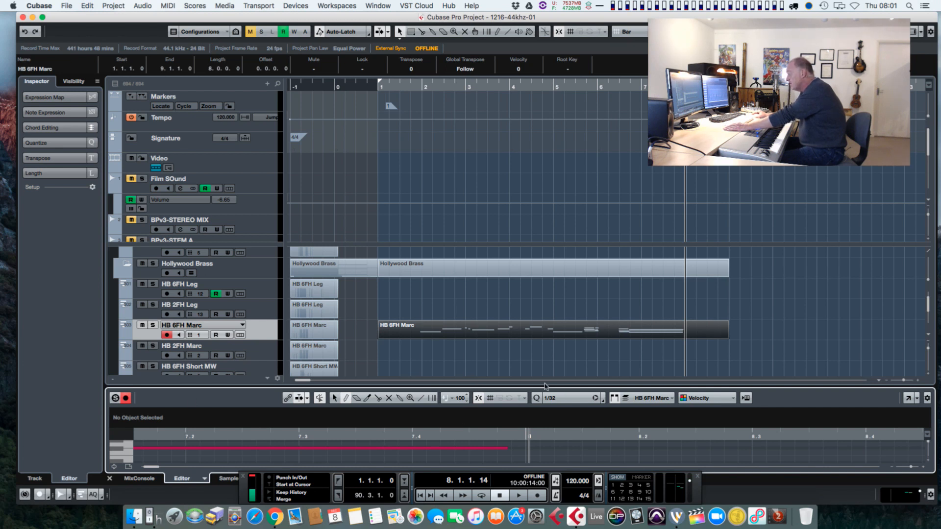
left_click(110, 479)
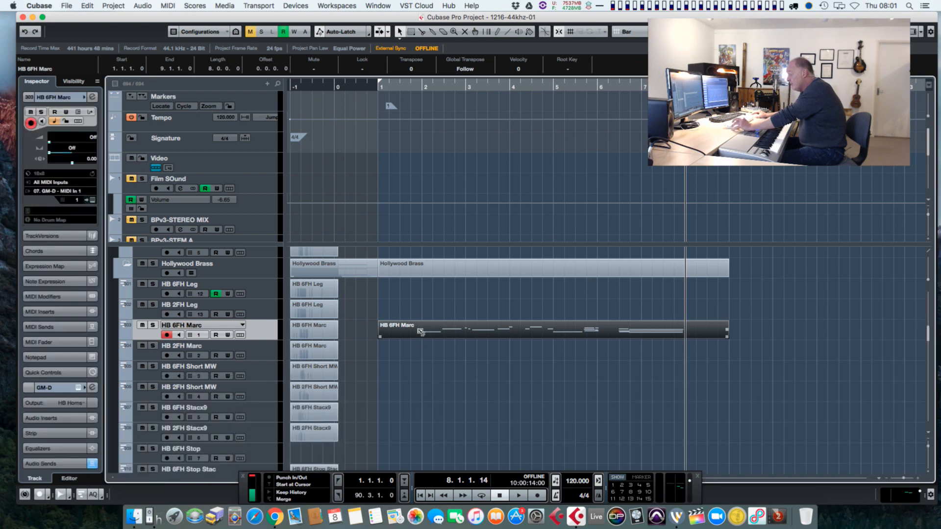
Step: Copy the recorded HB 6FH Marc part to the HB 6FH Short MW track and open the copy in an enlarged key editor
left_click_drag(422, 339, 423, 377)
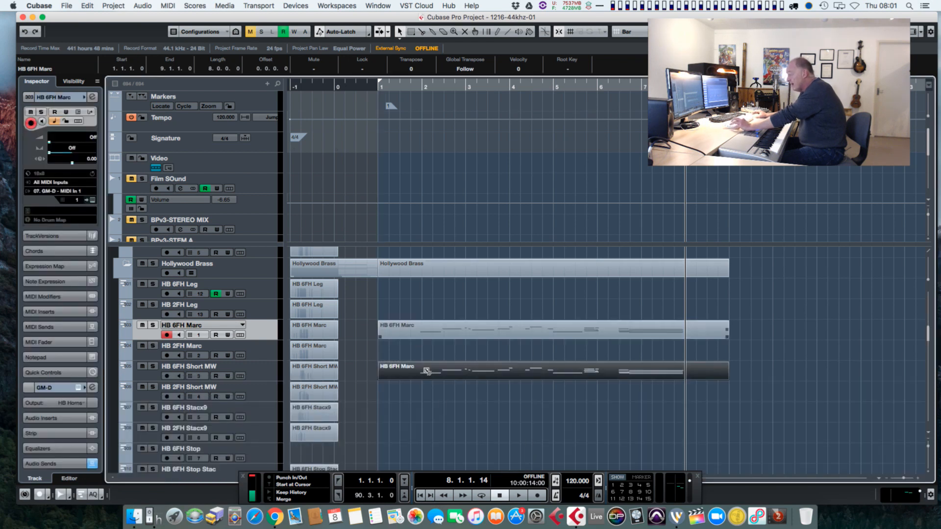
double_click(424, 372)
left_click_drag(512, 389, 512, 219)
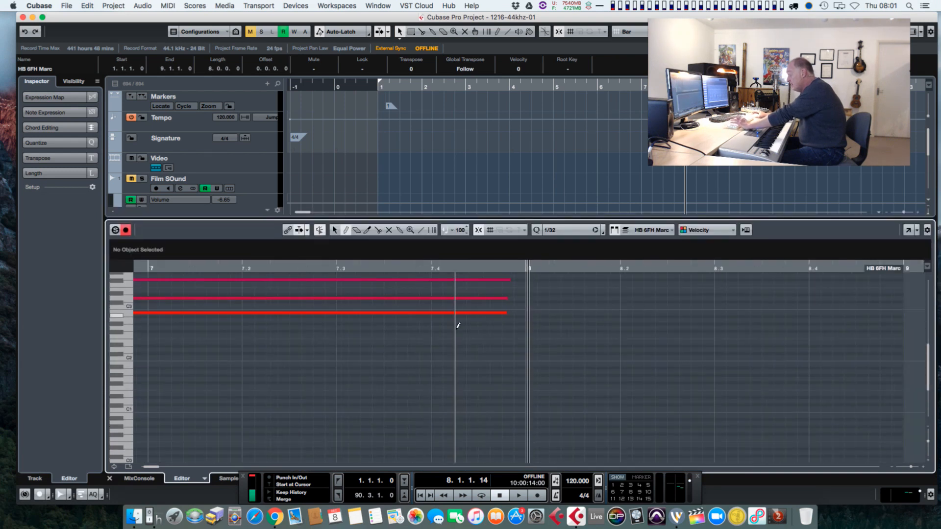
Step: Delete the long notes in bars 2 and 3 of the copied part, keeping the two short notes around bar 3
key("g")
key("g")
key("g")
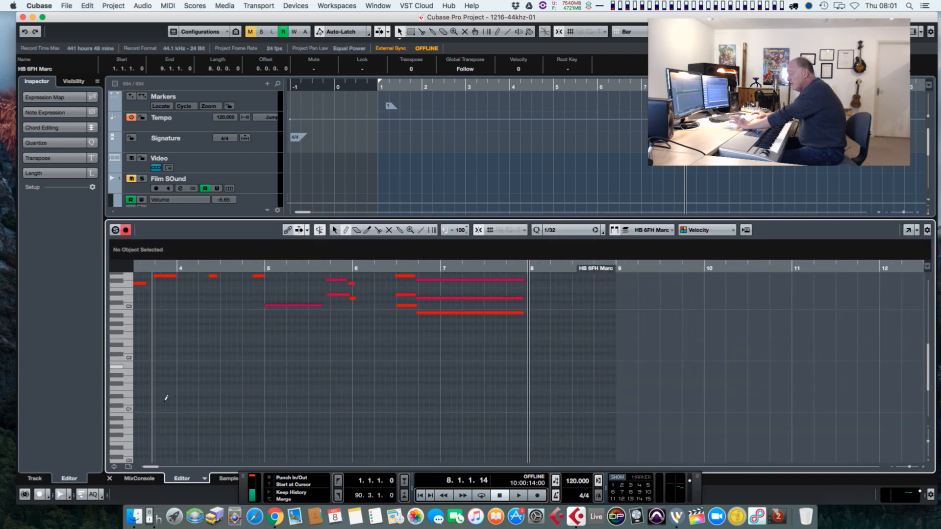
left_click_drag(150, 467, 144, 470)
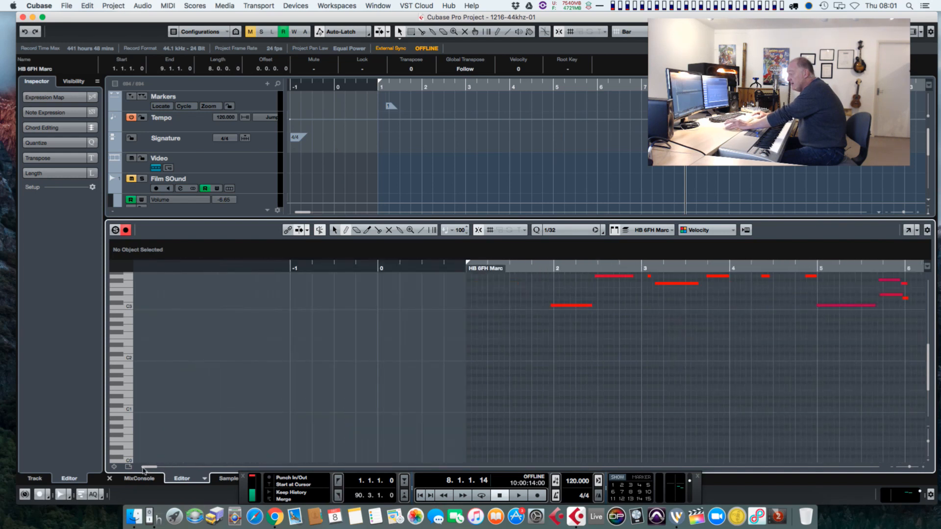
scroll(656, 343, "up", 3)
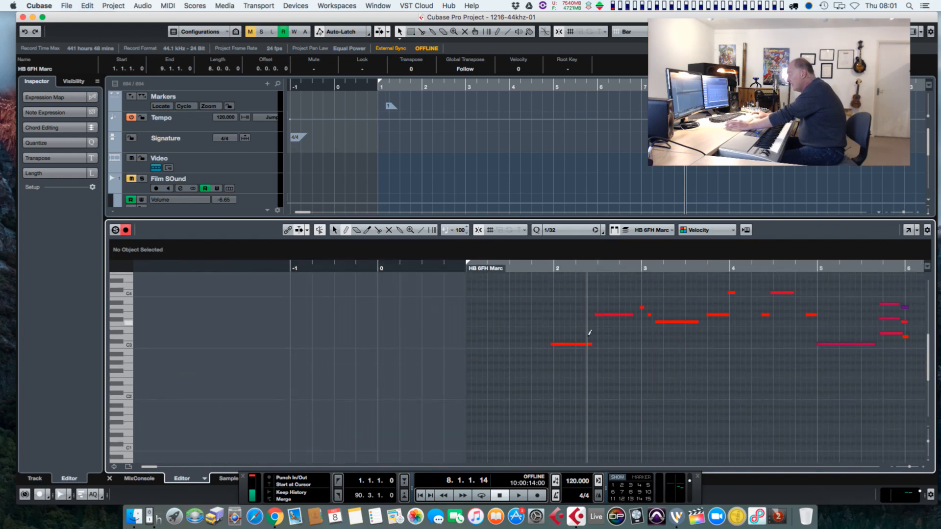
left_click_drag(535, 297, 608, 374)
key("Delete")
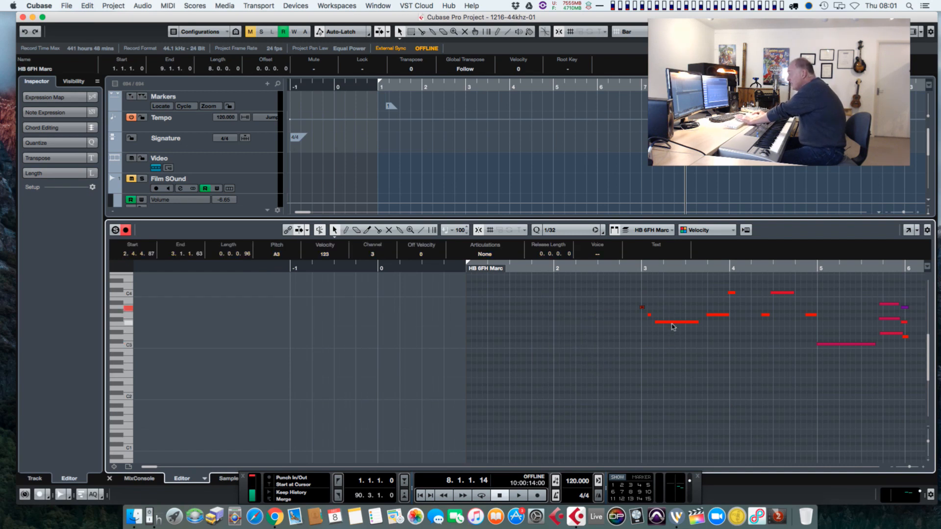
left_click(607, 315)
left_click(667, 322)
key("Delete")
Step: Delete the notes from late bar 3 through bar 5, keeping only the short chord at the start of bar 6
left_click(721, 315)
left_click_drag(698, 293, 924, 373)
left_click(776, 303)
left_click_drag(698, 288, 882, 362)
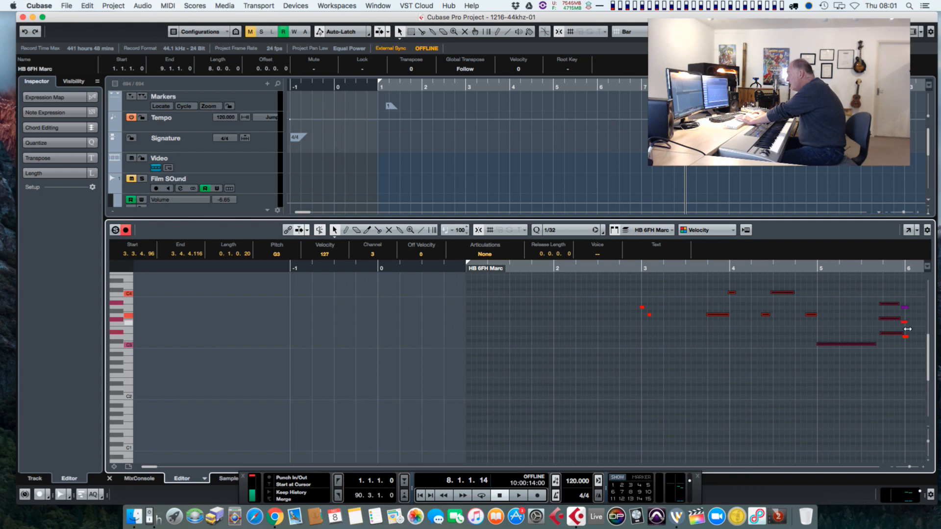
key("Delete")
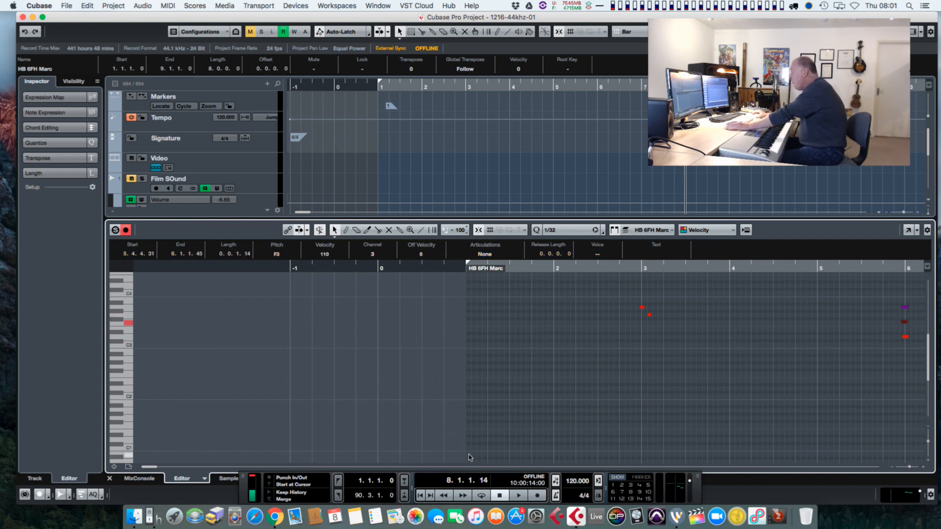
Step: Delete the two chords in bars 6 and 7 of the copied part and close the editor
scroll(155, 468, "right", 5)
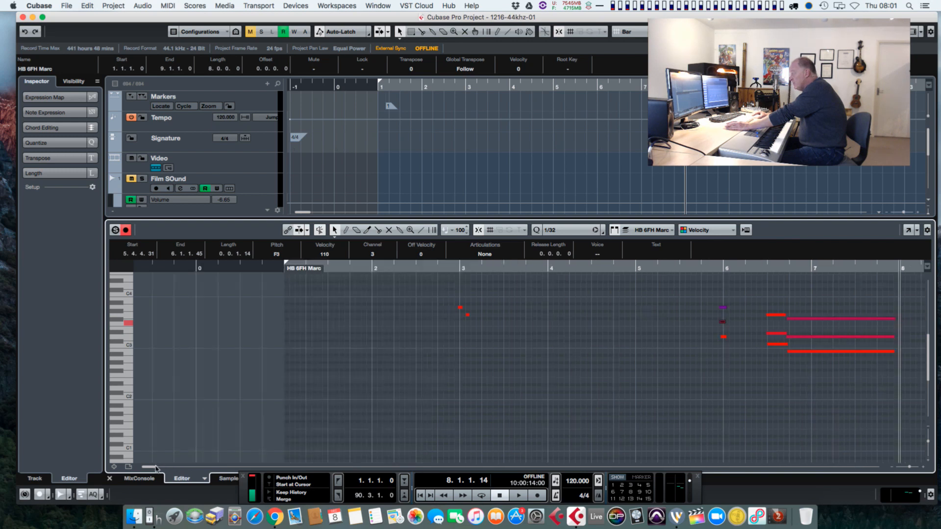
left_click_drag(762, 307, 820, 378)
key("Delete")
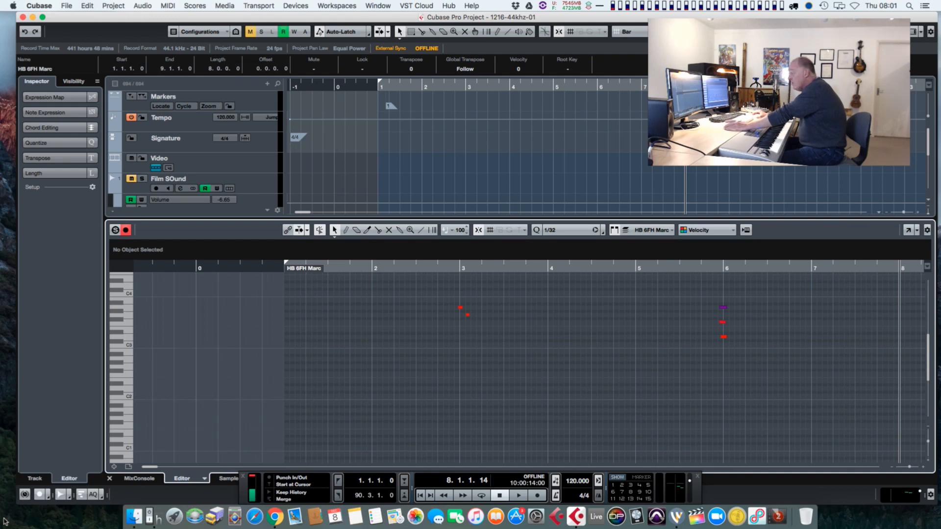
left_click(110, 479)
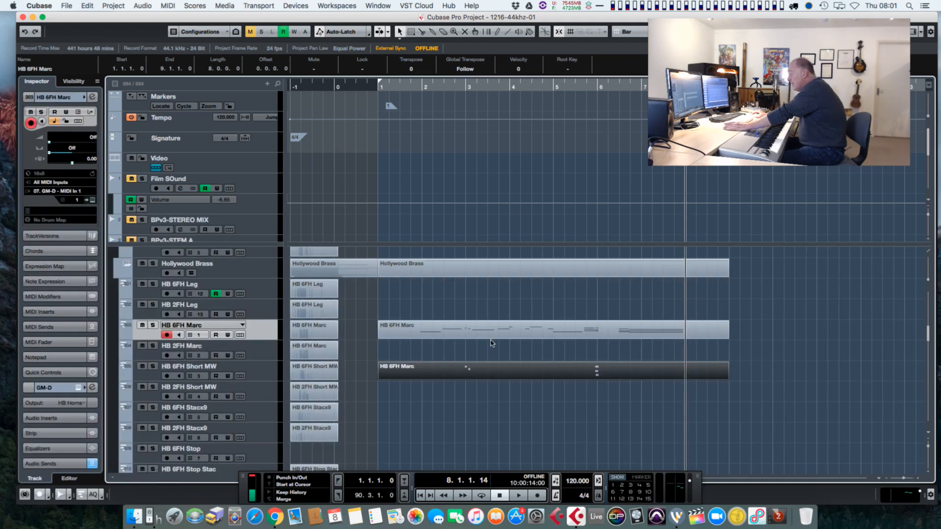
Step: Delete the two short notes around bar 3 from the original part on the HB 6FH Marc track and close the editor
double_click(481, 330)
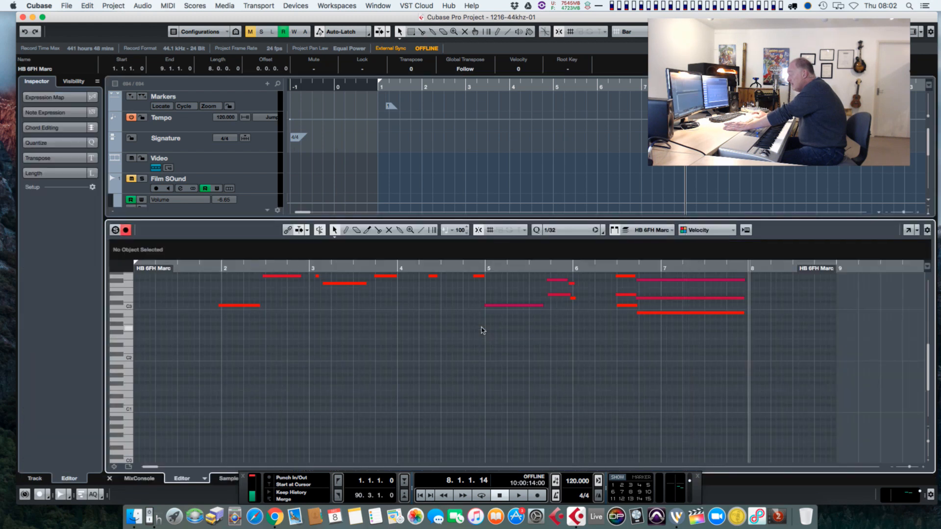
scroll(347, 355, "up", 2)
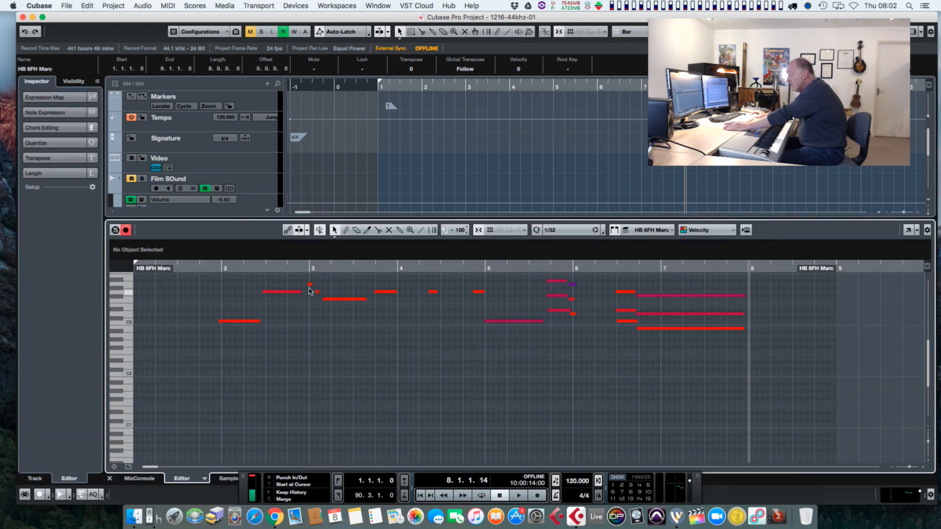
left_click_drag(302, 280, 323, 304)
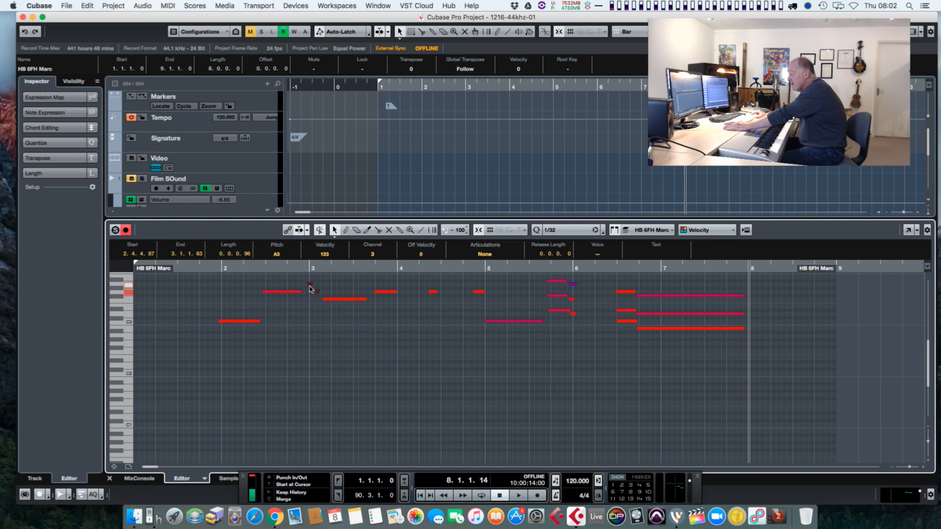
left_click(310, 289)
left_click_drag(306, 284, 329, 302)
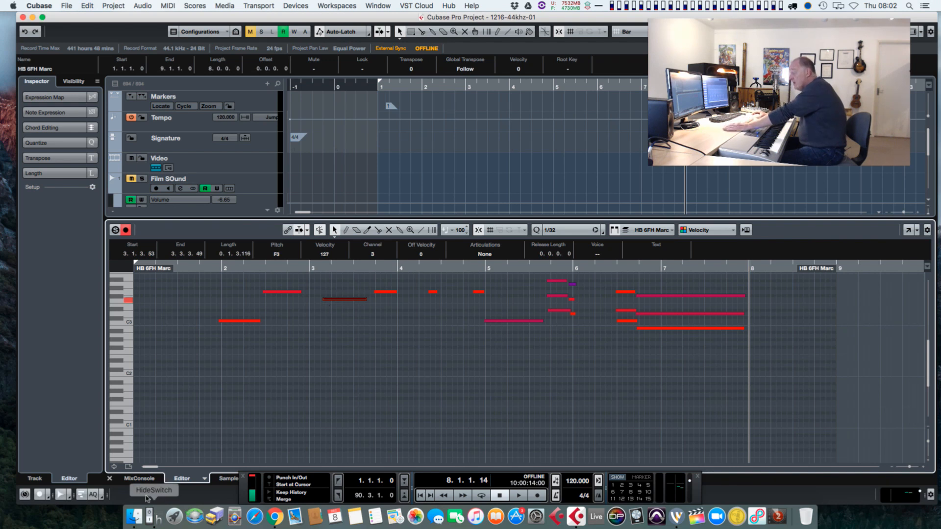
left_click(109, 478)
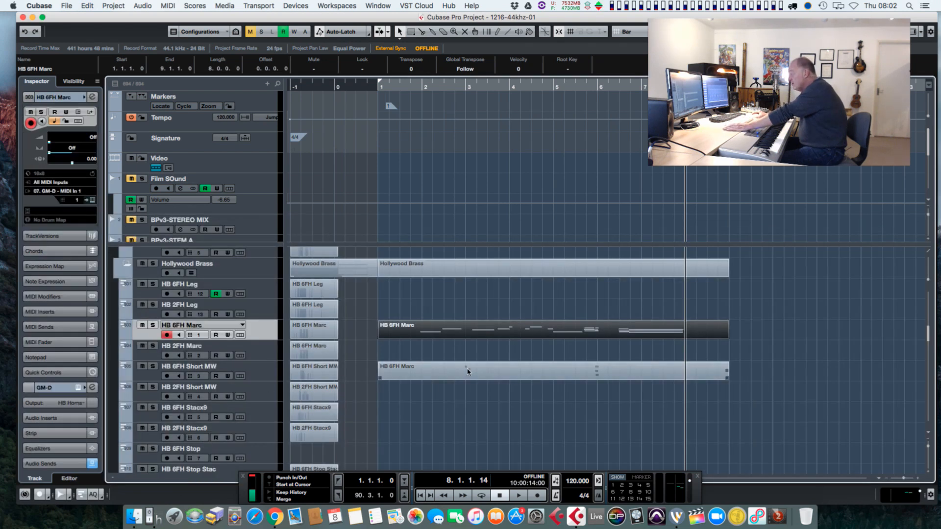
Step: Select the HB 6FH Short MW track and audition the split horn parts twice from bar 1
left_click(391, 109)
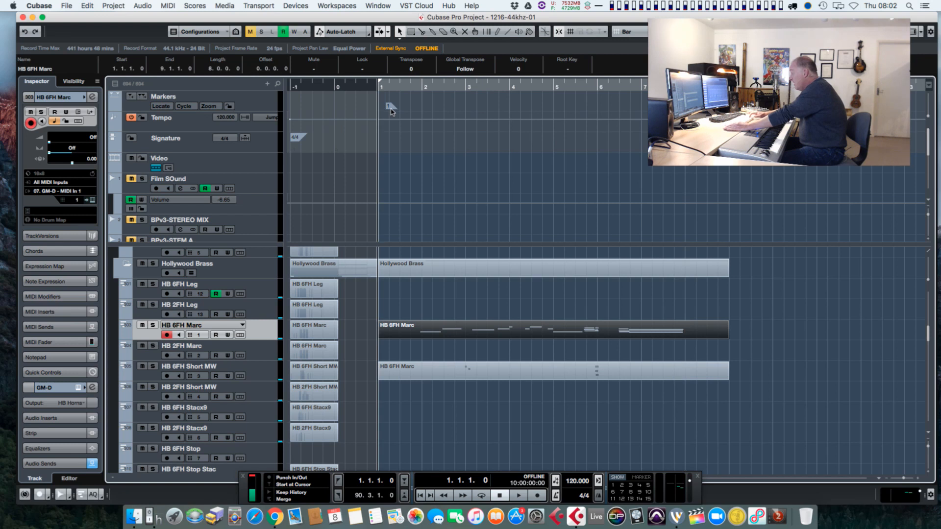
left_click(257, 370)
key("space")
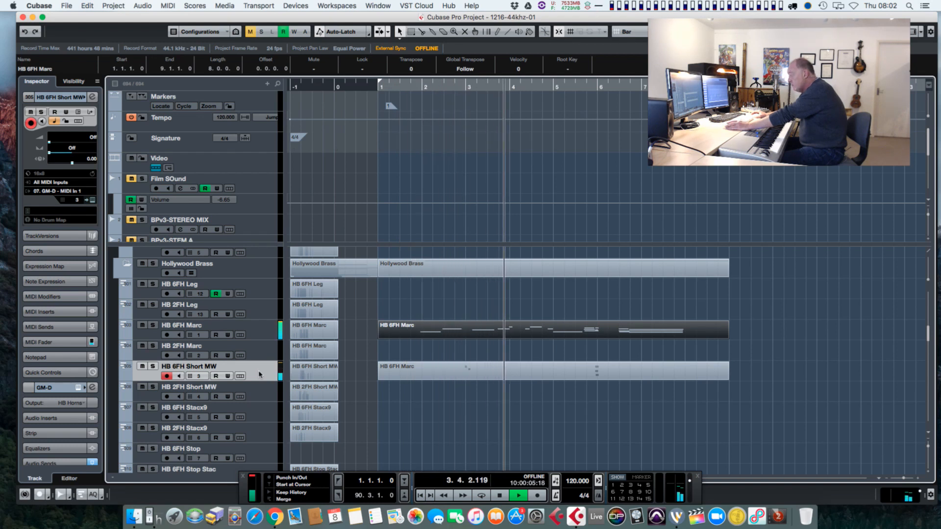
key("space")
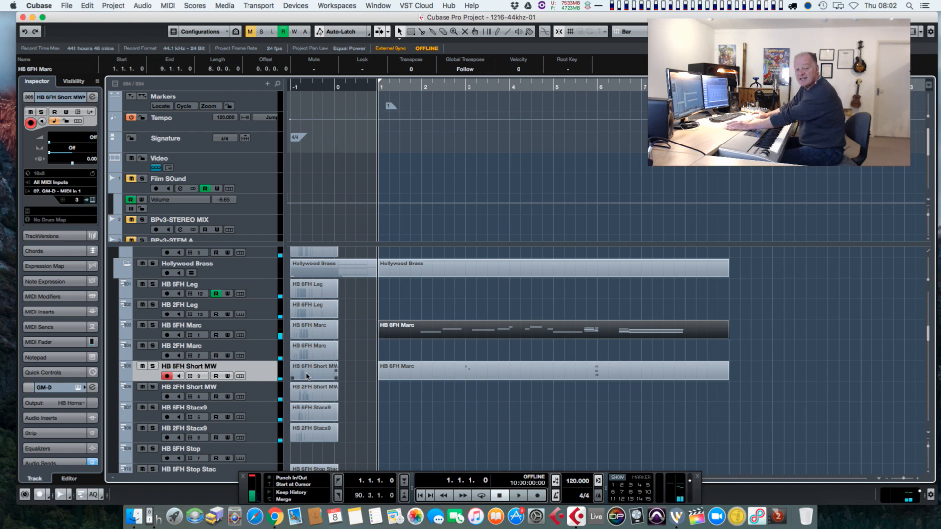
key("space")
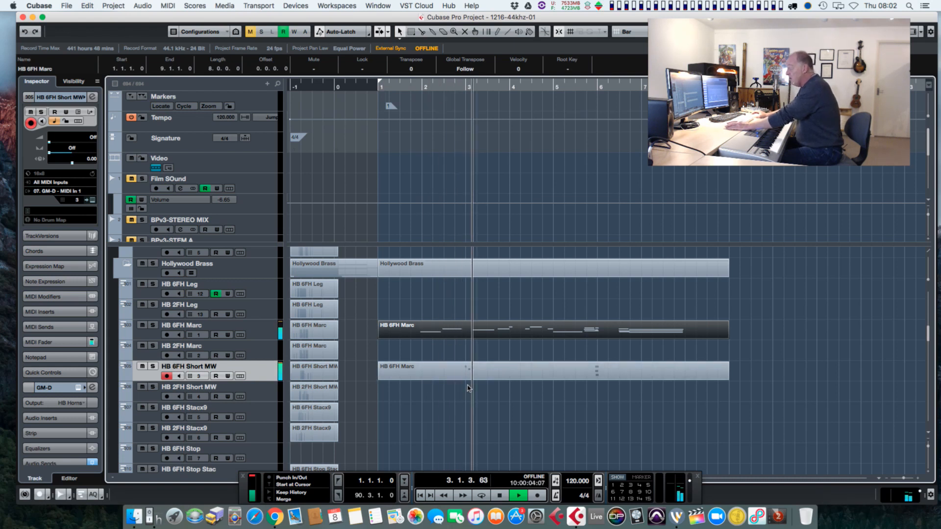
key("space")
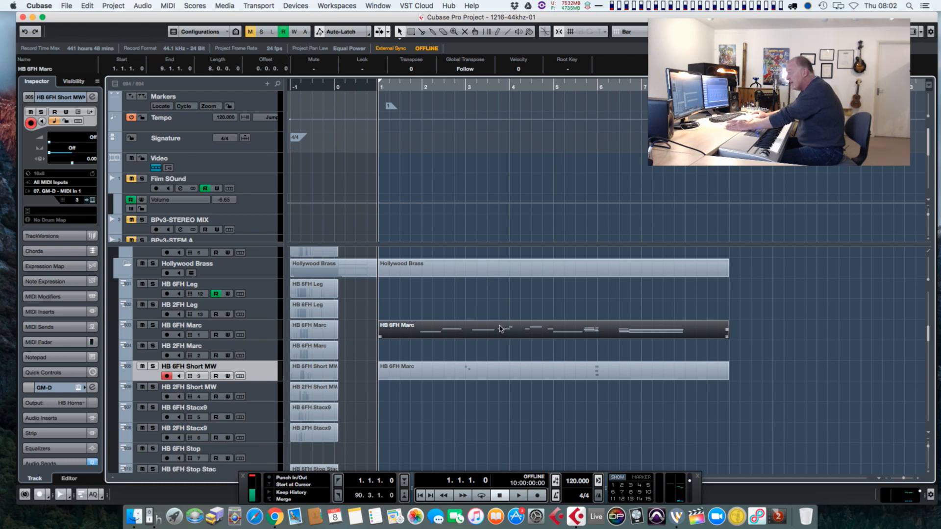
Step: Copy the HB 6FH Marc part to the HB 6FH Leg track and delete the copy's first three long notes in bars 1 to 3
left_click_drag(501, 327, 498, 296)
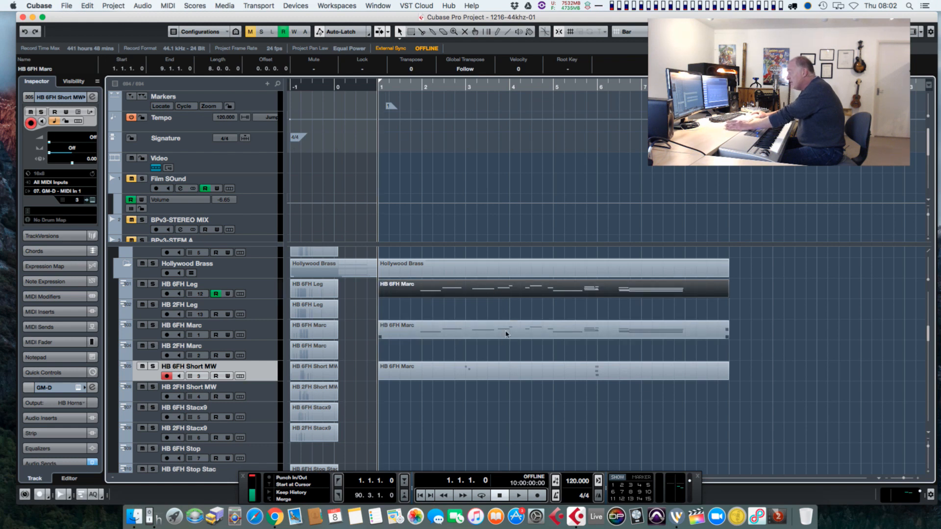
double_click(427, 294)
left_click_drag(217, 295, 357, 396)
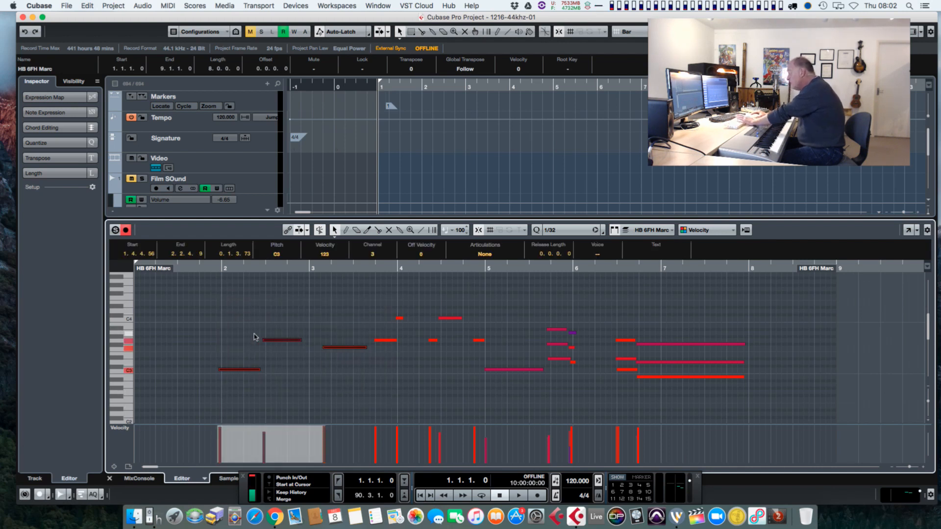
key("BackSpace")
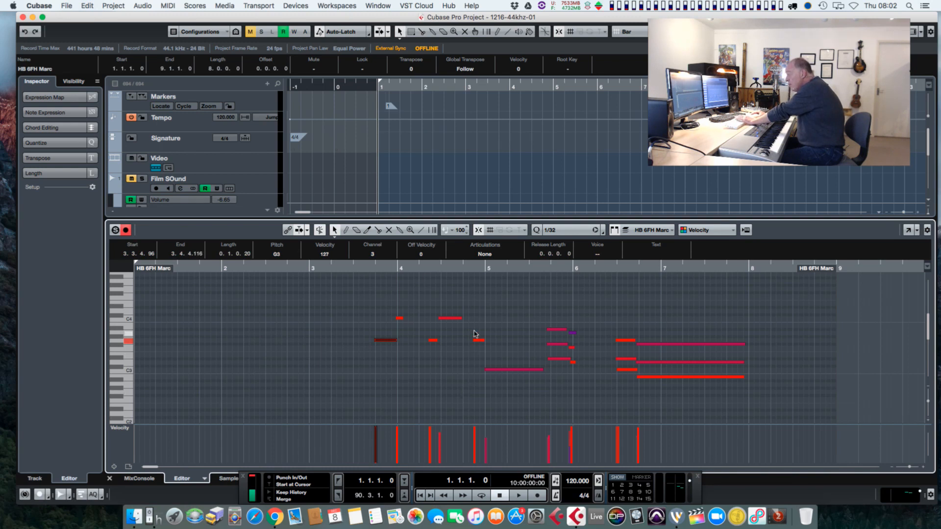
Step: Delete all notes from the end of bar 4 onward in the copied legato part
left_click_drag(518, 316, 667, 382)
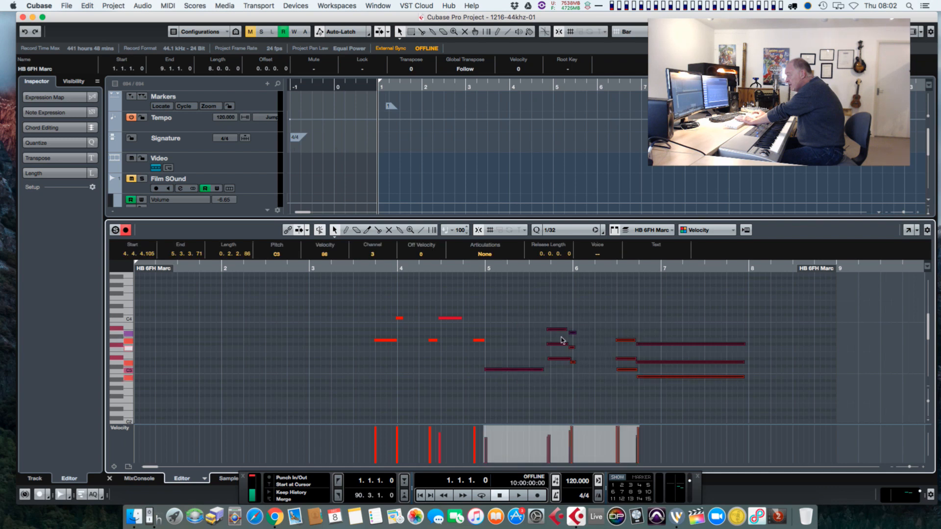
left_click(473, 361)
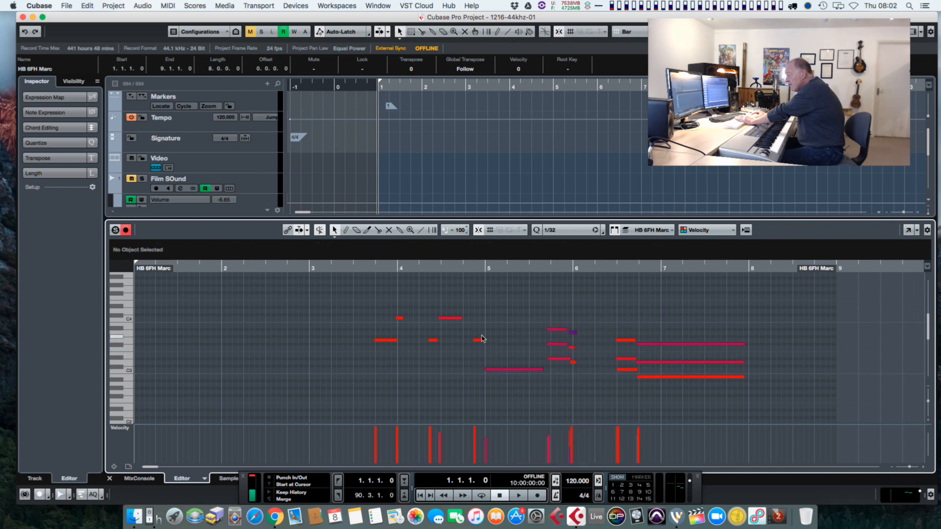
left_click_drag(471, 309, 662, 404)
key("Delete")
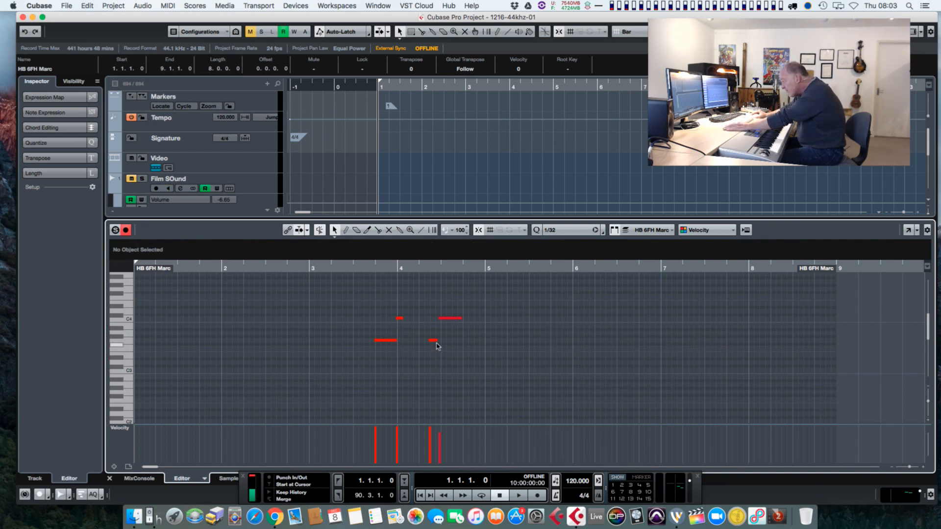
Step: Lengthen the G3 note in bar 4 so it overlaps the following C4 note, and close the editor
key("h")
key("h")
key("h")
left_click_drag(252, 349, 267, 343)
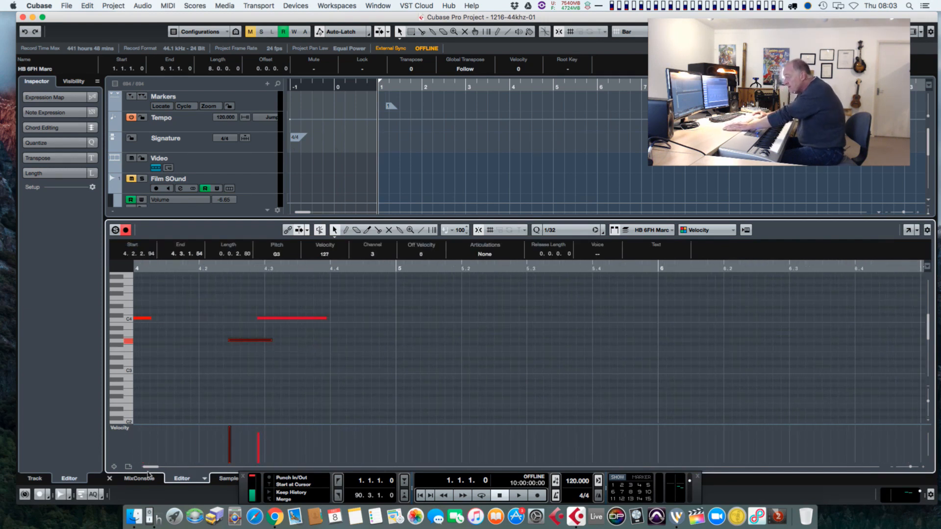
scroll(146, 469, "left", 5)
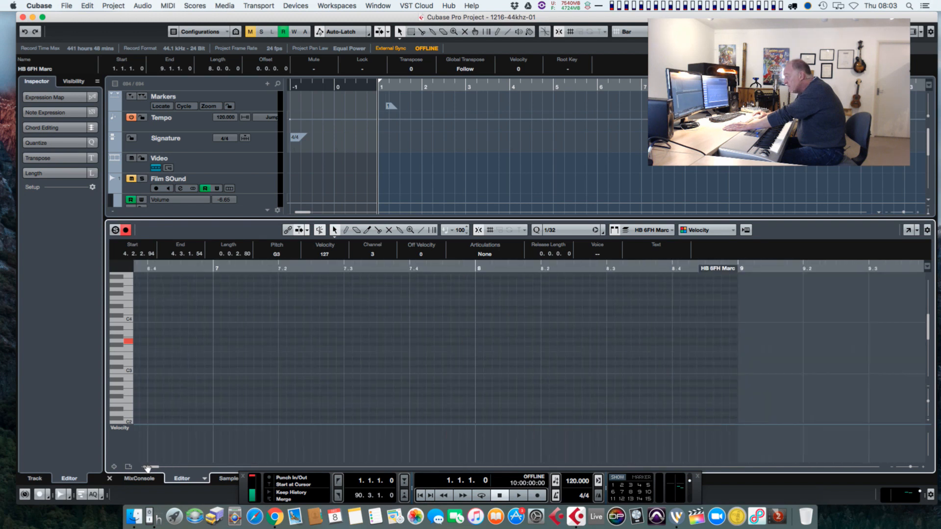
left_click(109, 479)
Step: Delete the four notes from late bar 3 through bar 4 from the original part on the HB 6FH Marc track
left_click(519, 334)
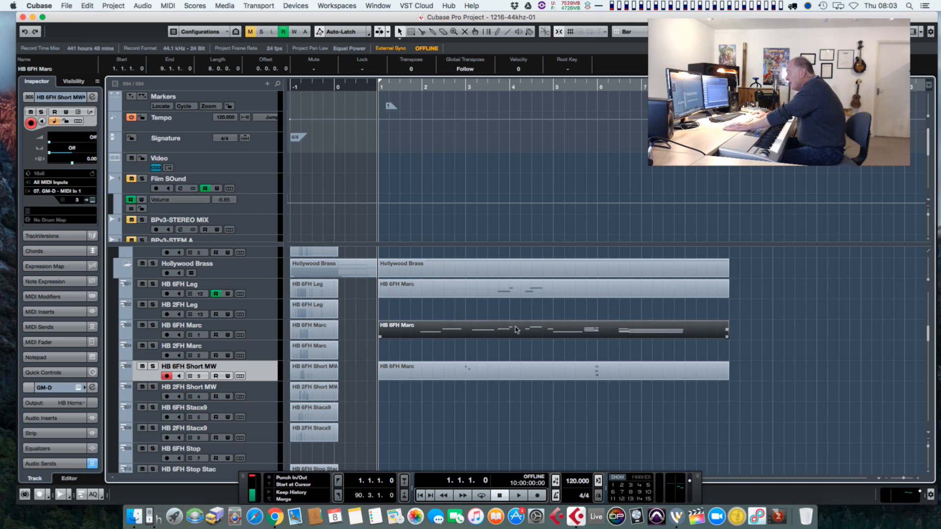
double_click(515, 329)
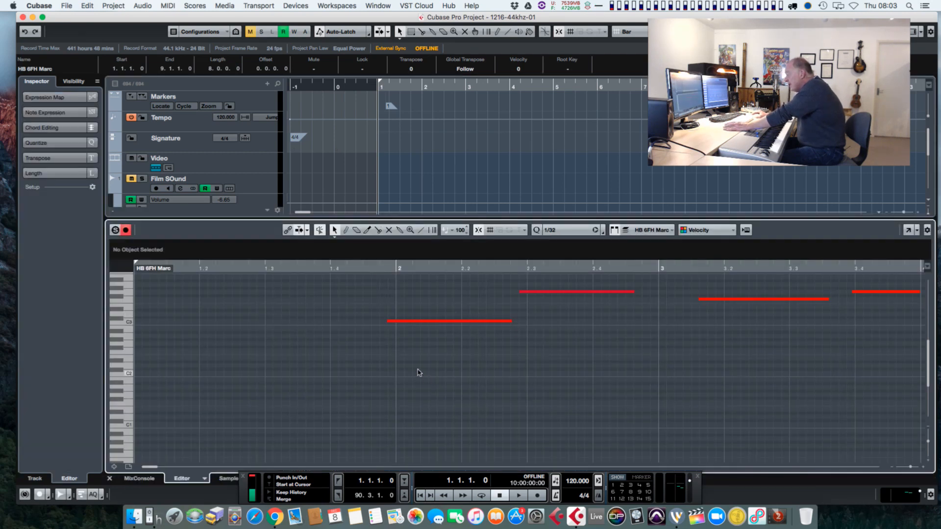
key("g")
key("g")
key("g")
key("g")
key("g")
key("g")
key("g")
scroll(647, 344, "up", 2)
scroll(647, 344, "up", 3)
left_click_drag(634, 363, 665, 398)
key("Delete")
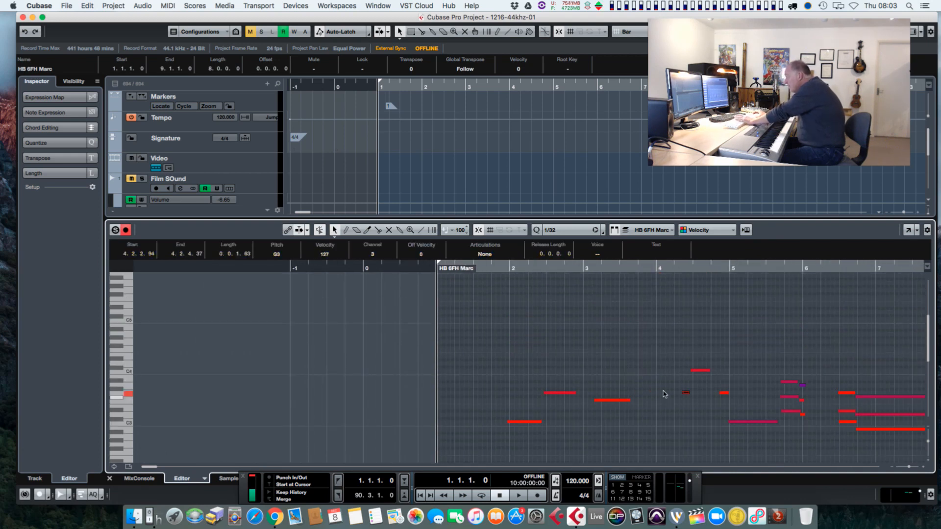
left_click_drag(667, 357, 711, 413)
key("Delete")
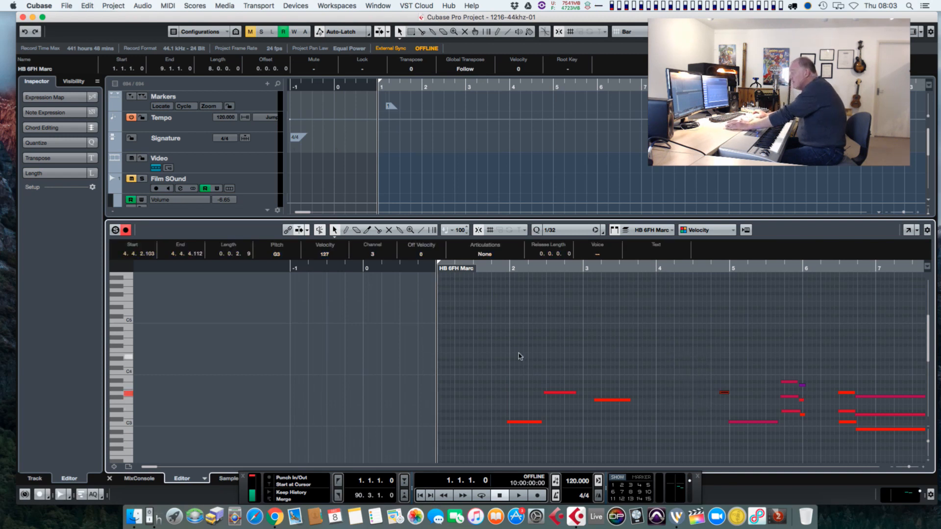
Step: Close the editor, select the HB 6FH Leg track and audition the split horn parts from bar 1
key("space")
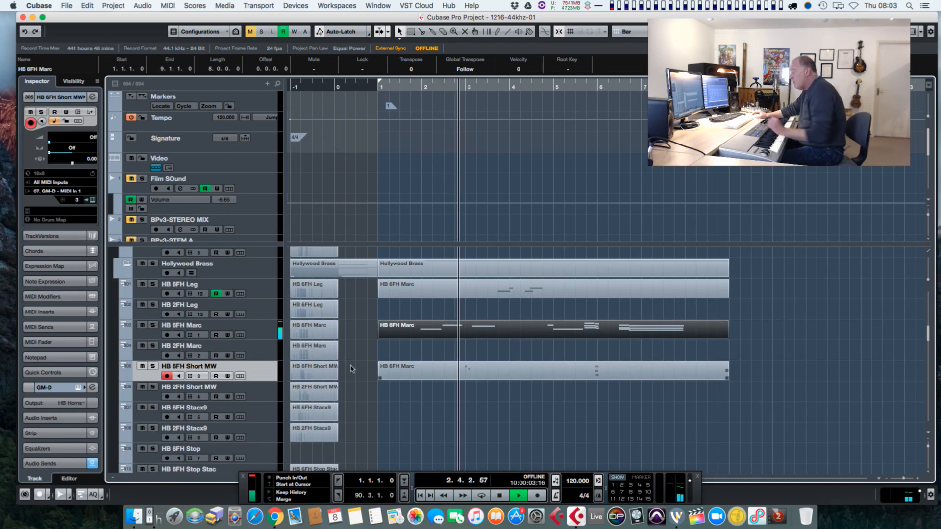
left_click(257, 293)
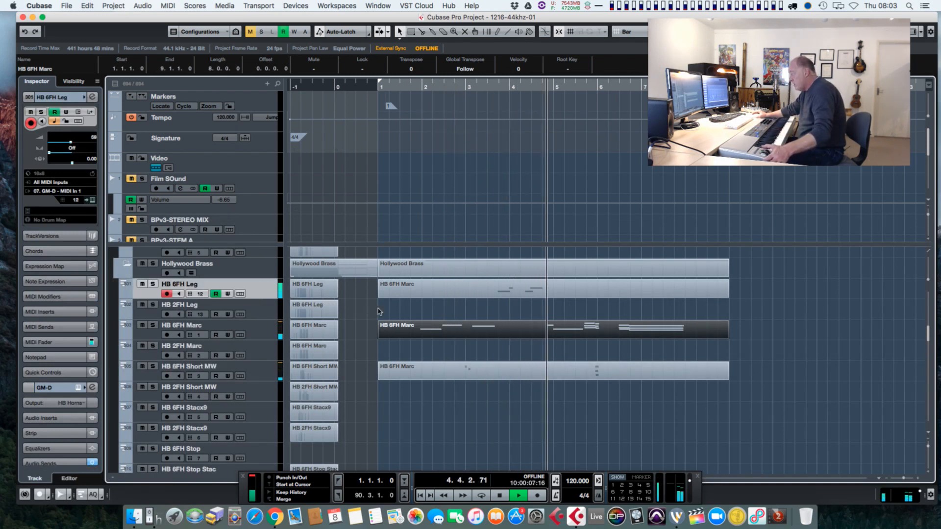
key("space")
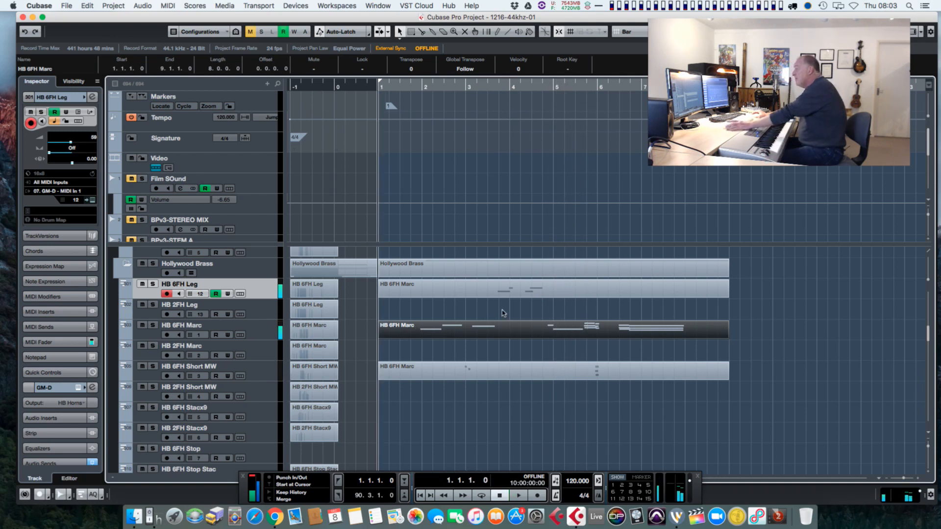
key("space")
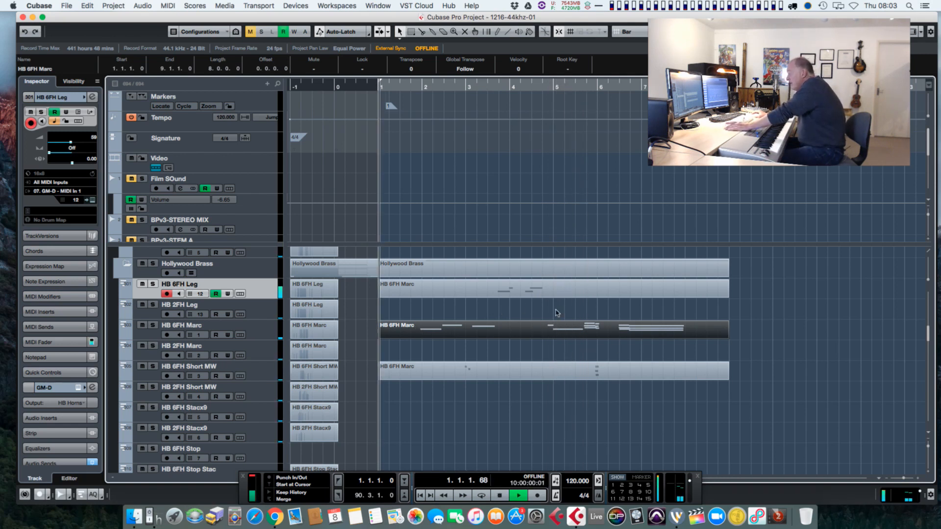
Step: Open the part on the HB 6FH Leg track and shorten its last C4 note in bar 4 to 0.0.1.40
double_click(528, 293)
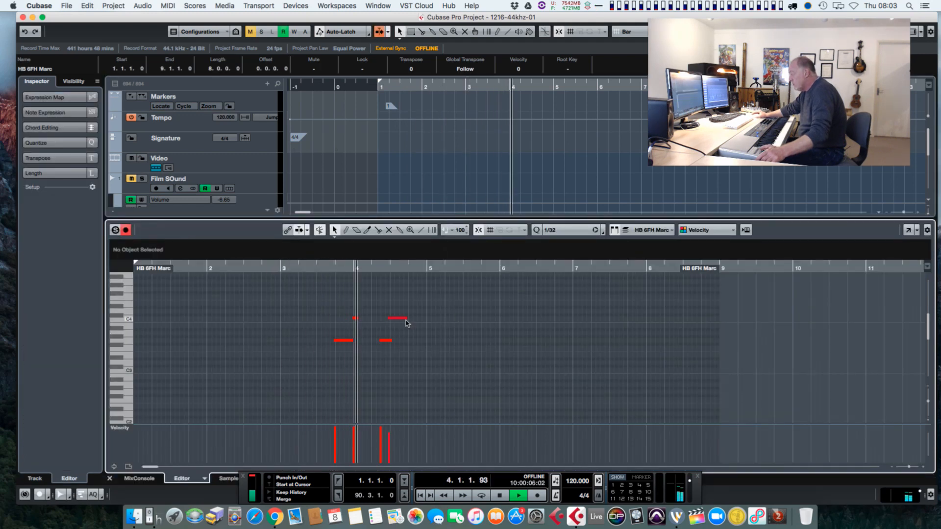
key("space")
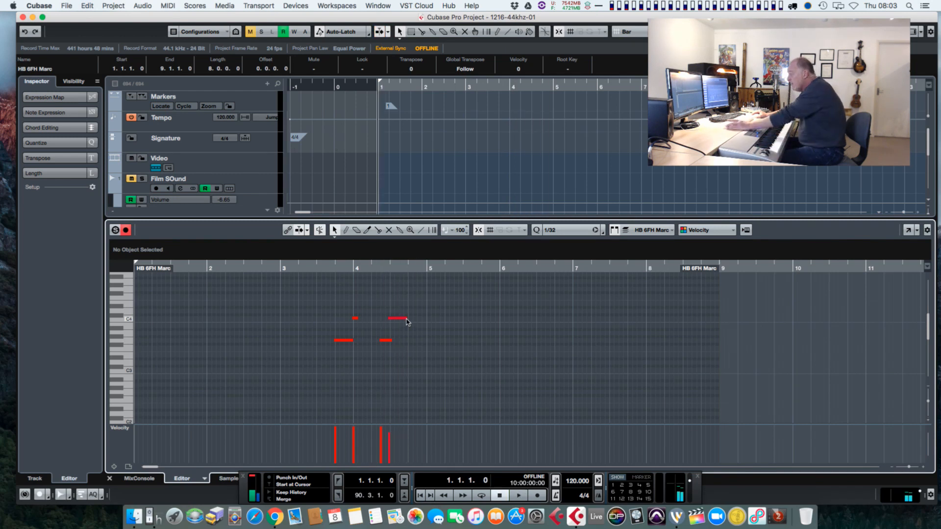
left_click(404, 320)
left_click_drag(407, 327, 394, 325)
Step: Audition the shortened legato note from the middle of bar 3 and close the editor
left_click(315, 270)
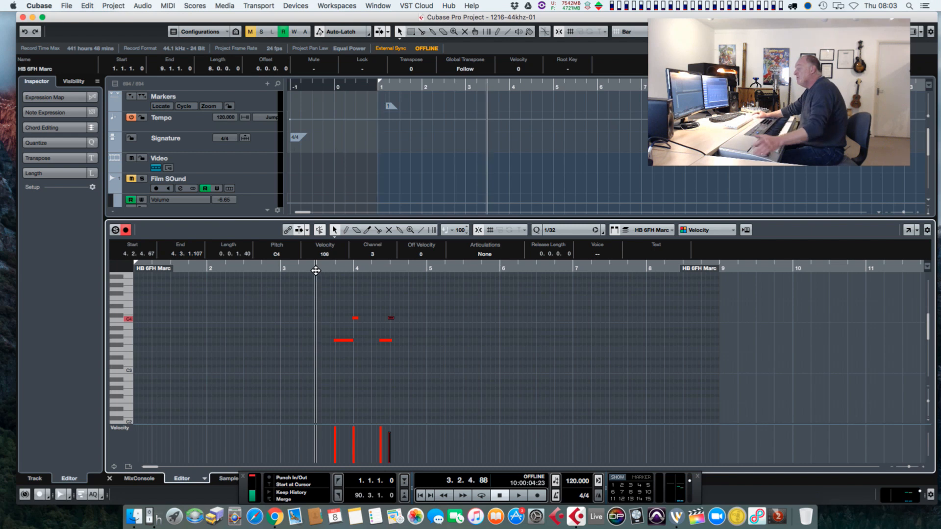
left_click(315, 271)
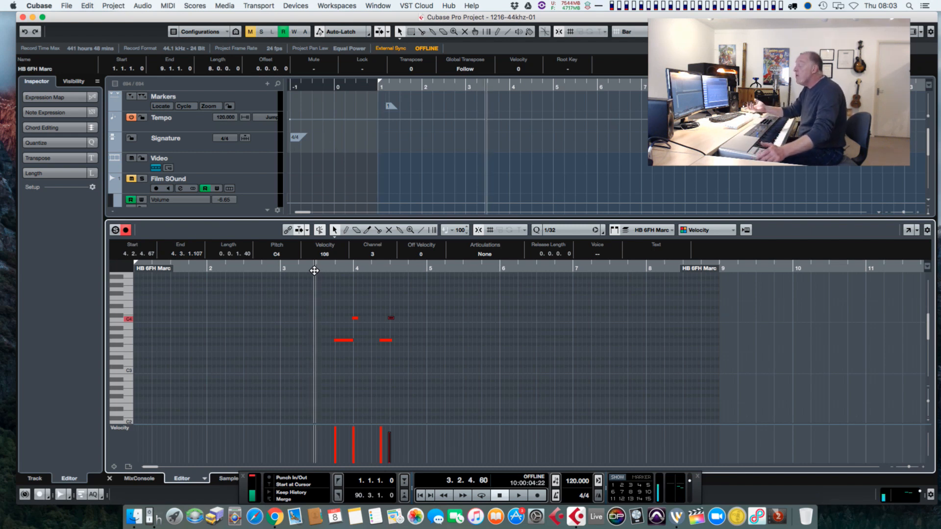
key("space")
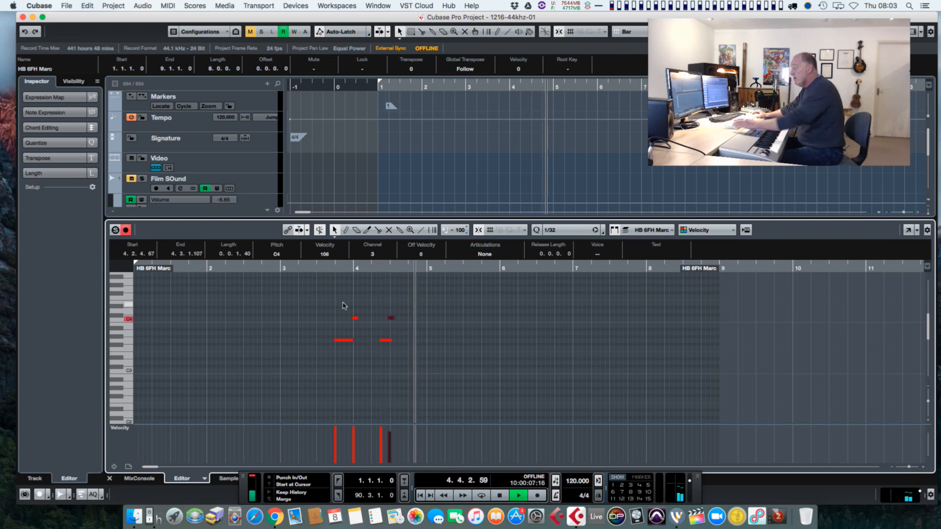
key("space")
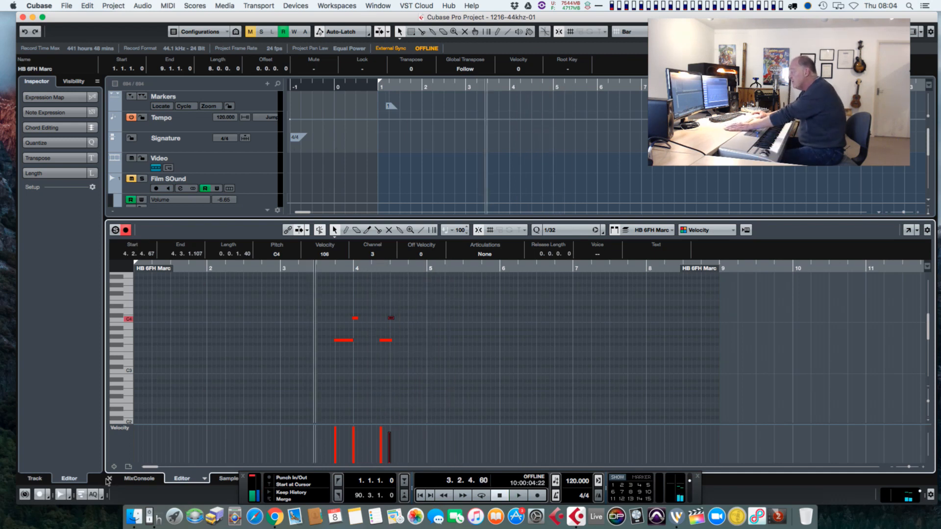
left_click(108, 479)
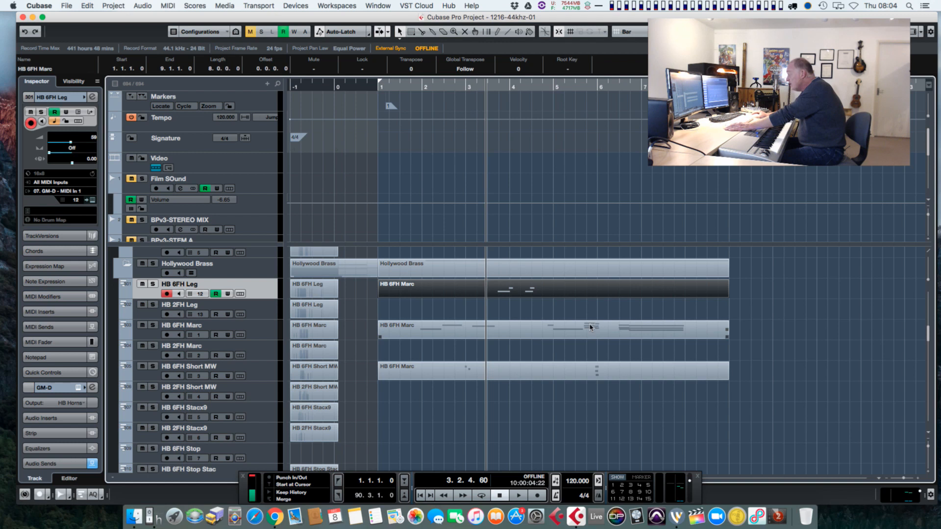
Step: Play the split horn parts from mid-bar 3 and set the left locator to 5.3.1.8 during playback
key("space")
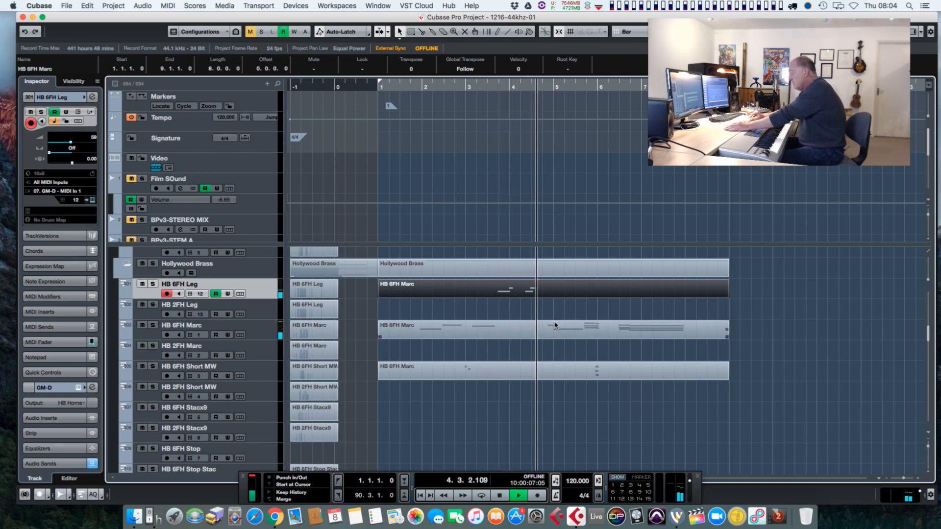
key("super+1")
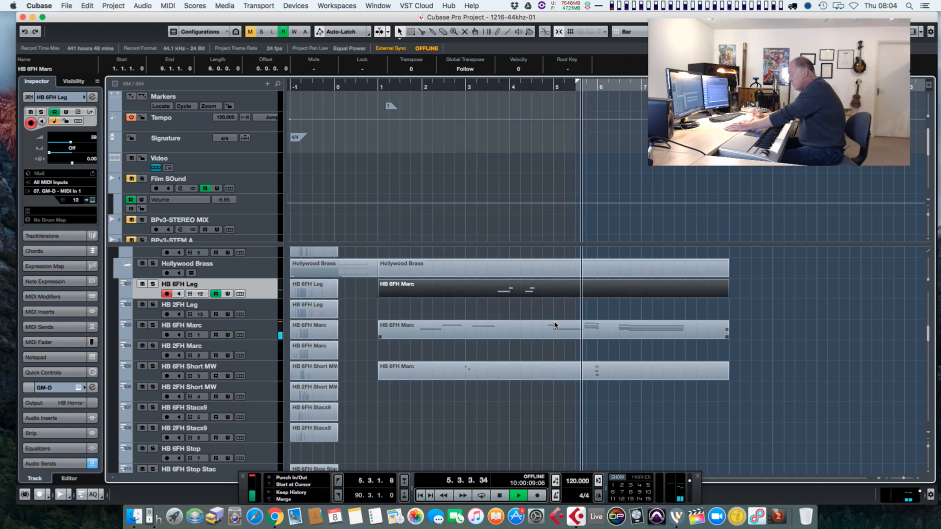
key("space")
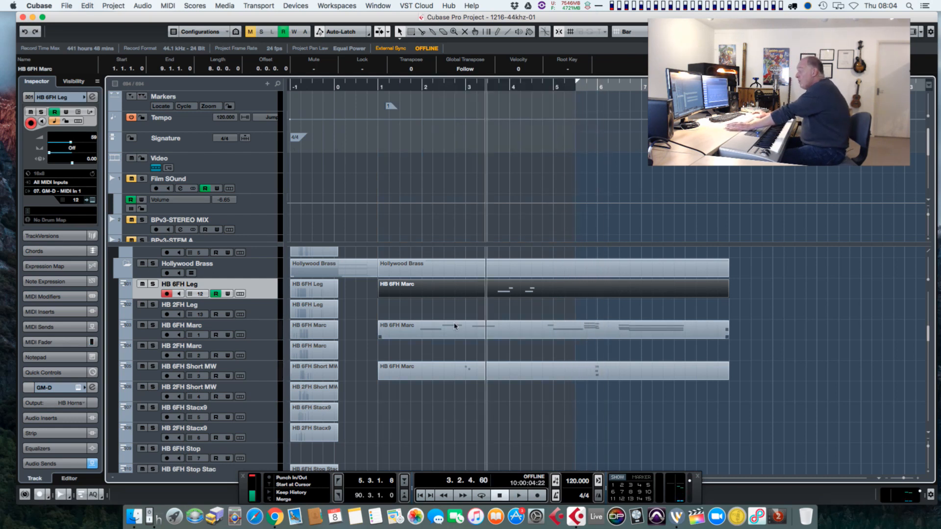
Step: Show and hide the lanes of HB 6FH Marc, and compare the sounds of the HB 2FH Marc and HB 6FH Marc tracks
left_click(241, 335)
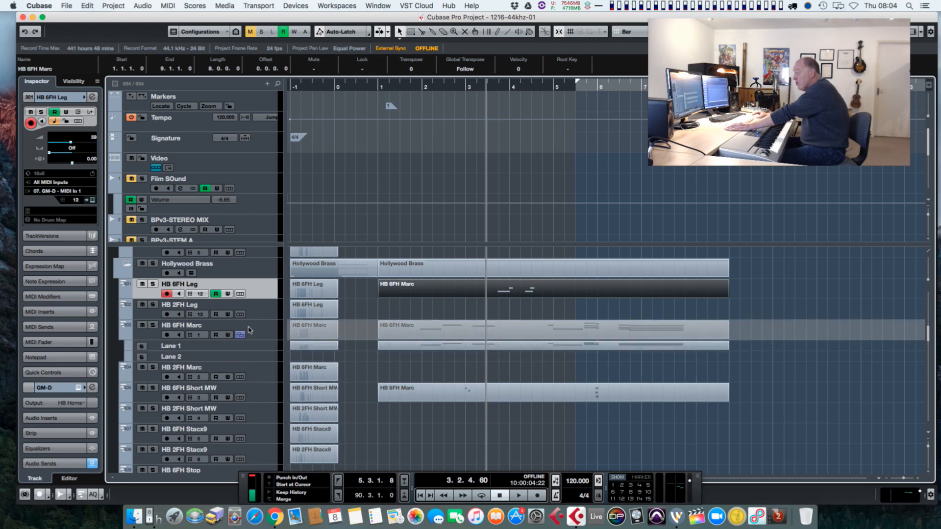
left_click(240, 335)
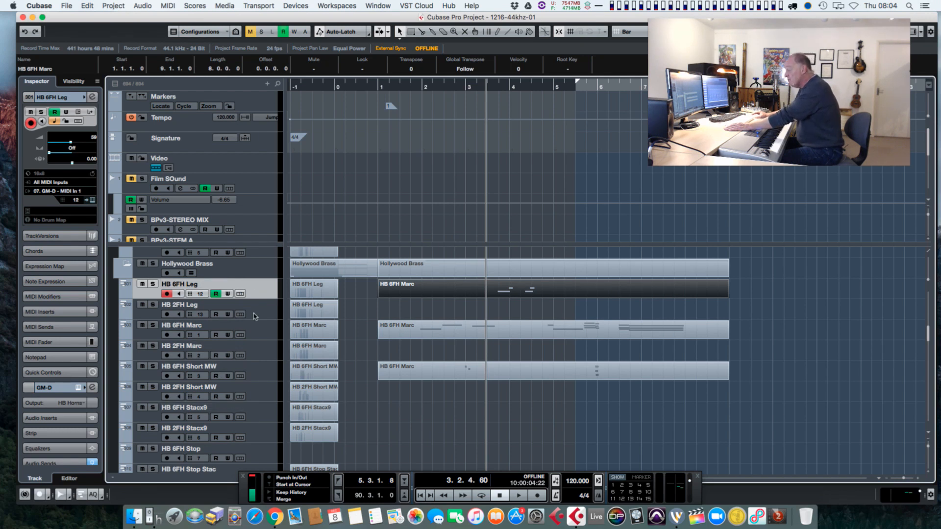
left_click(265, 351)
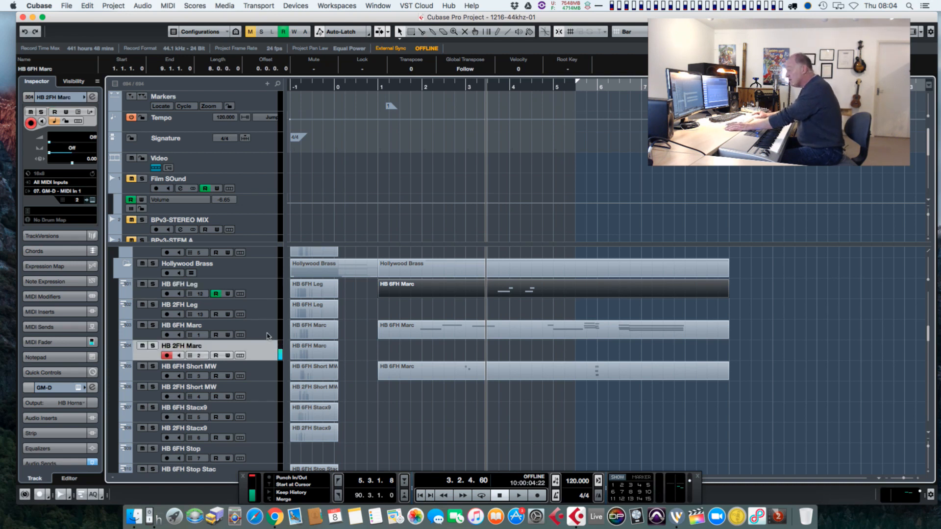
left_click(268, 337)
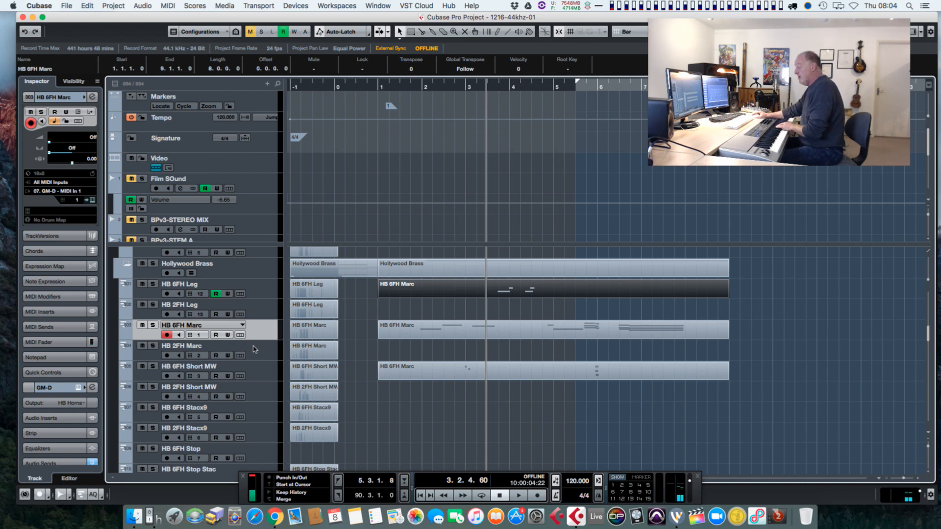
left_click(255, 352)
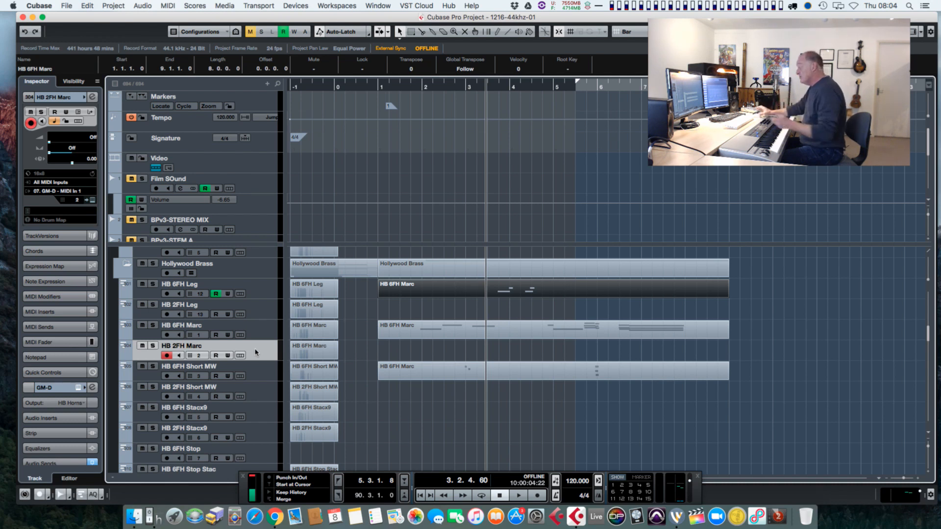
Step: Copy the HB 6FH Marc part to the HB 2FH Marc track and cut away everything before bar 5
left_click(503, 336)
left_click_drag(507, 332, 505, 345)
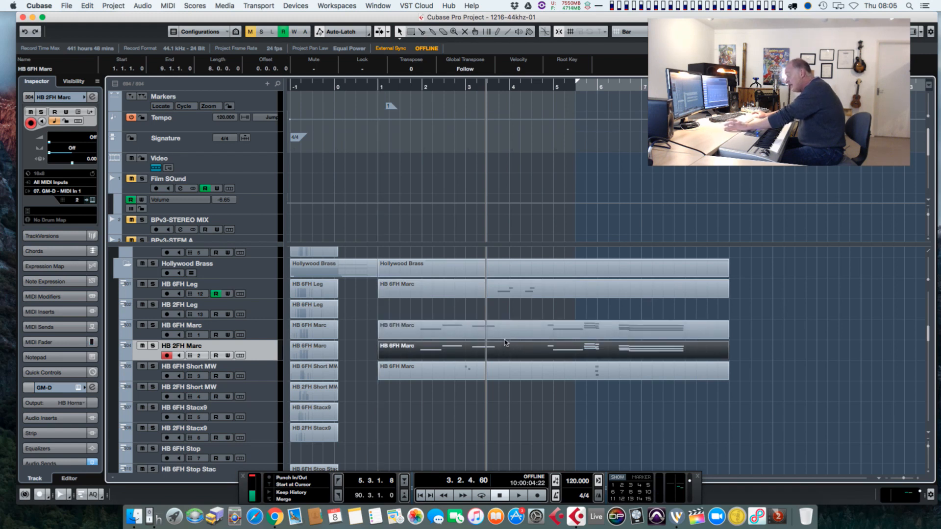
left_click(561, 351, "alt")
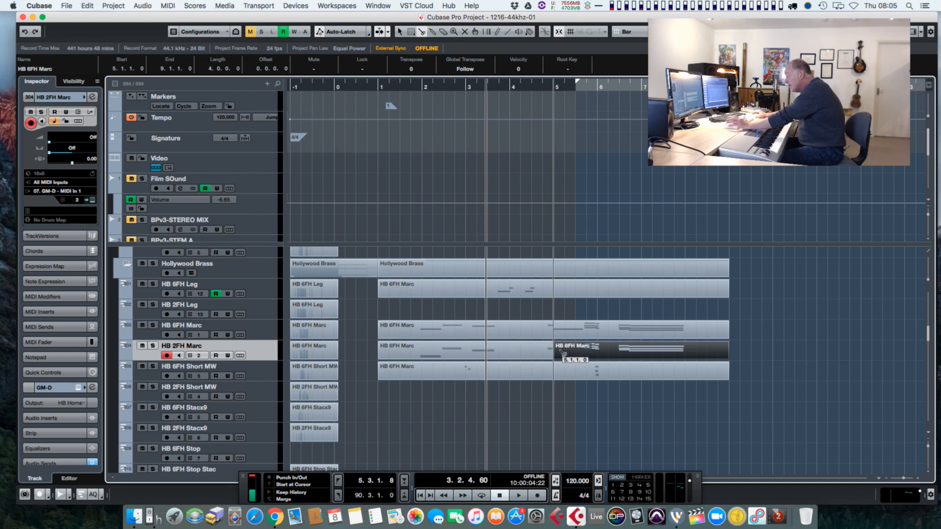
left_click(542, 354)
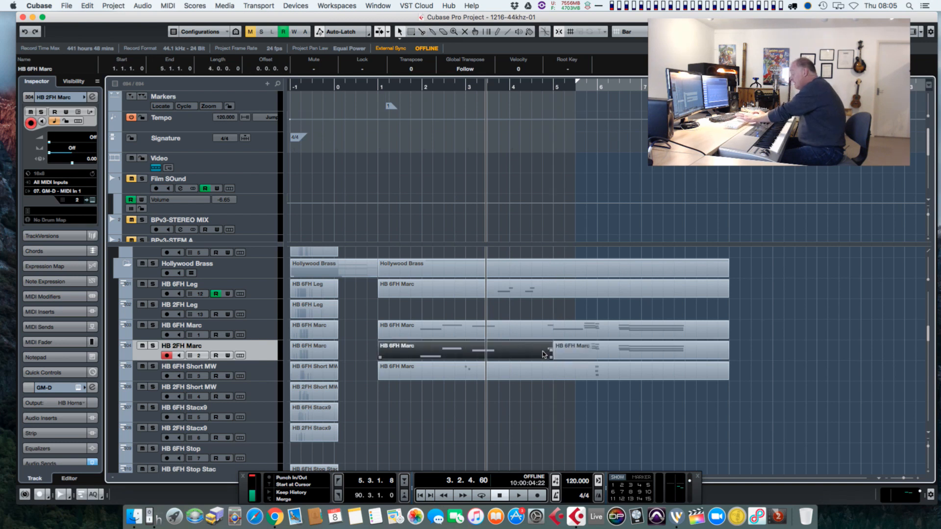
key("Delete")
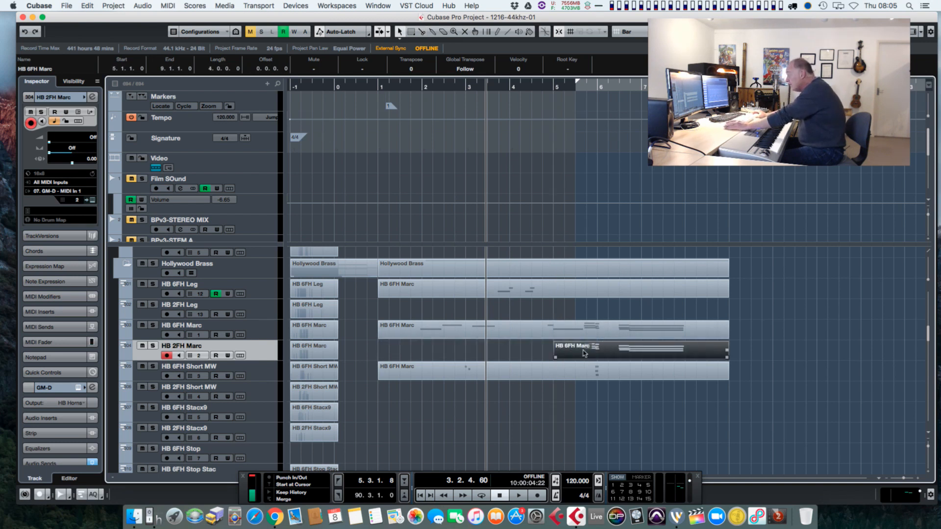
Step: Delete the three short notes just before bar 6 from the HB 2FH Marc part and close the editor
double_click(583, 353)
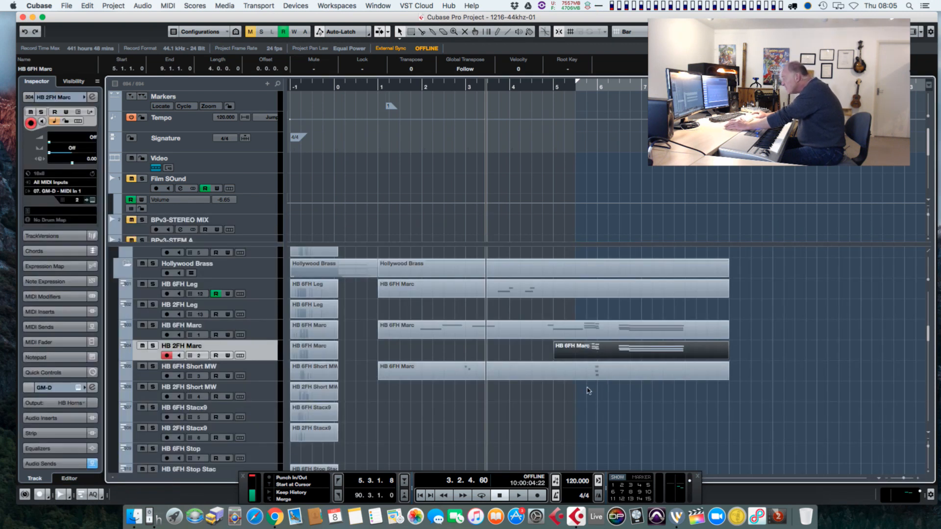
double_click(587, 352)
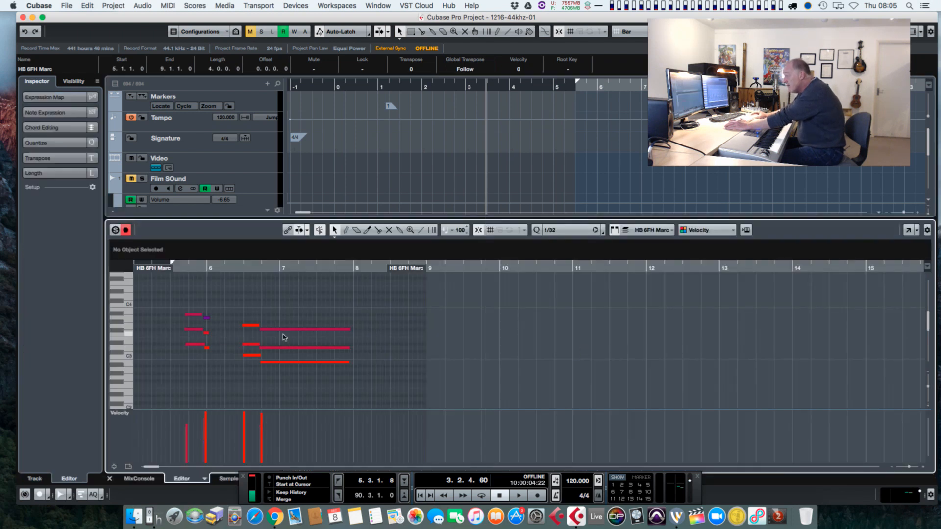
left_click_drag(200, 309, 204, 368)
left_click(210, 298)
left_click(204, 347)
left_click(206, 347)
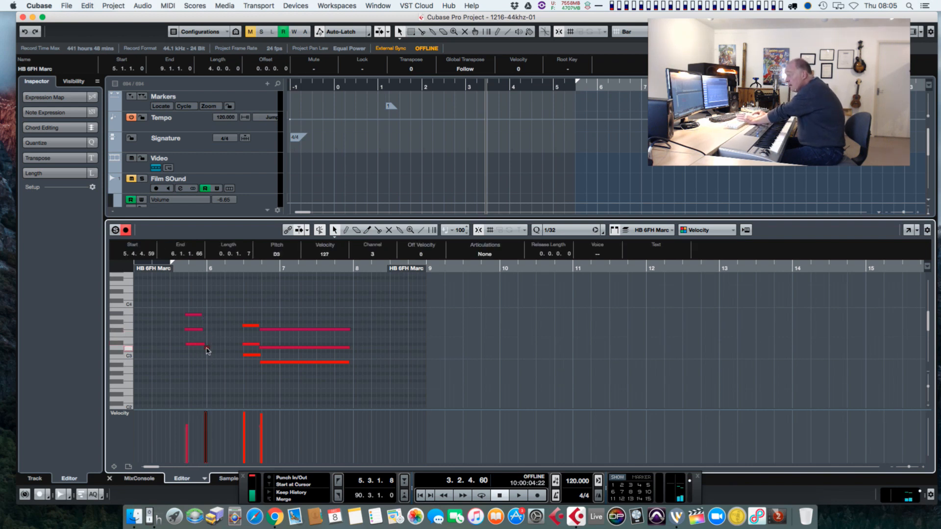
key("Right")
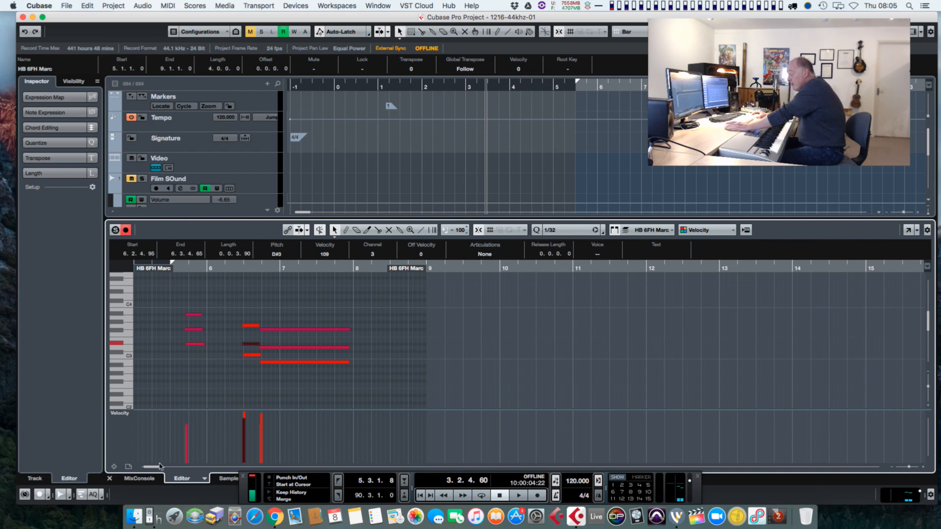
left_click(109, 478)
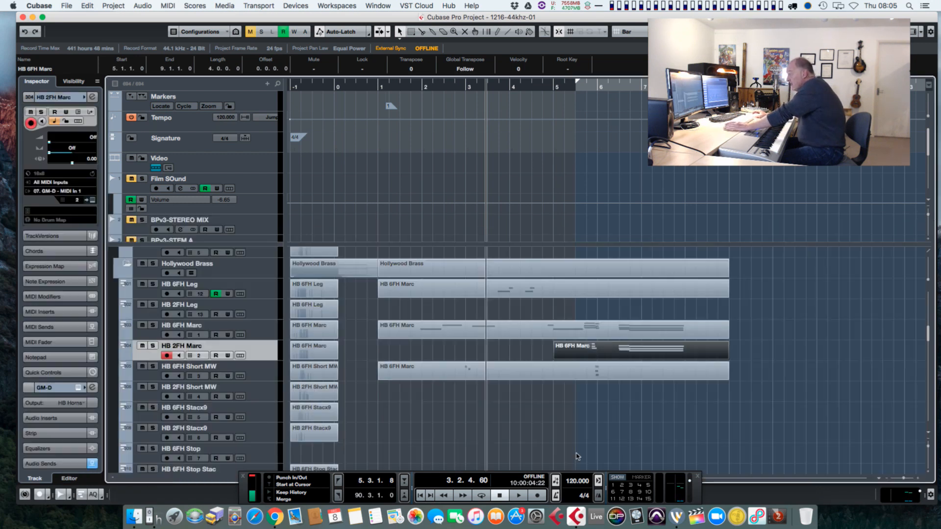
Step: Split the HB 6FH Short MW part at bar 5 and move its second half to the HB 2FH Short MW track
left_click(597, 375)
key("super+z")
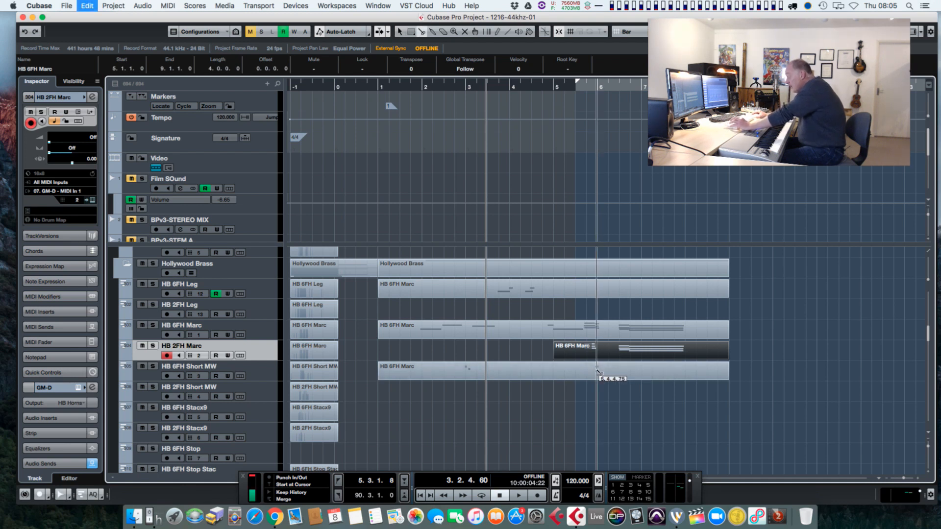
left_click(574, 374)
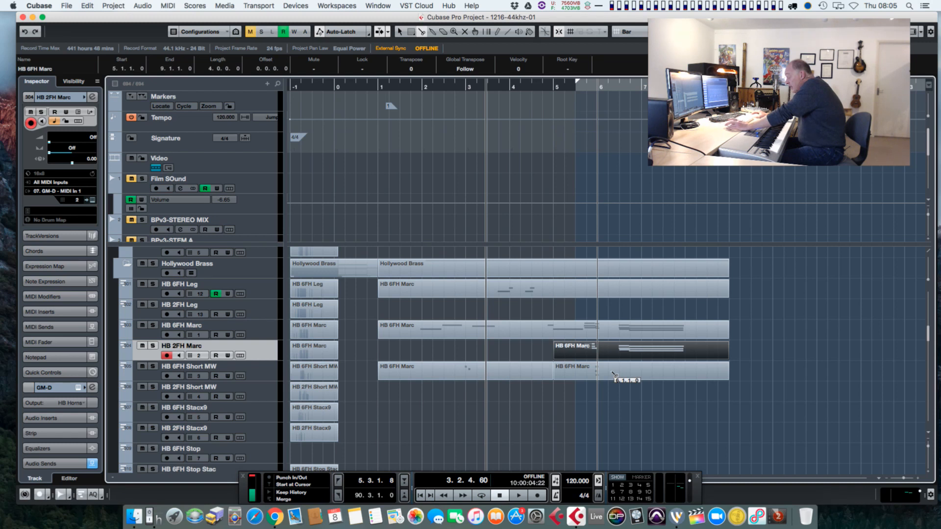
key("1")
left_click(611, 375)
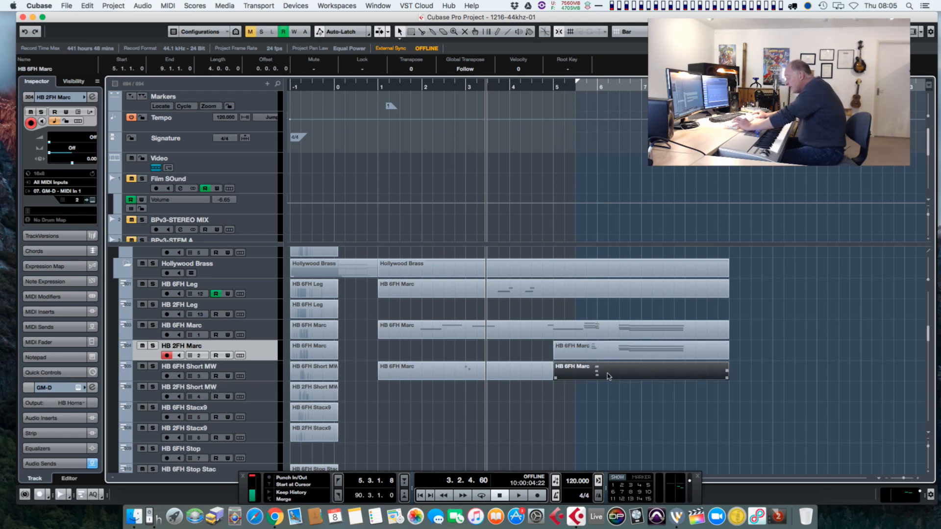
left_click_drag(610, 375, 610, 393)
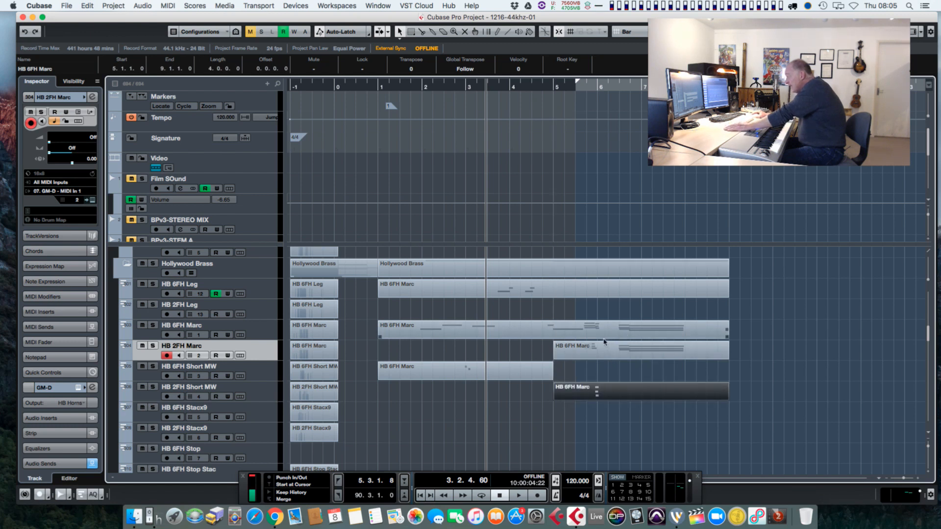
Step: Split the HB 6FH Marc part at 5.3.3.54 and 6.2.1.33, and delete everything after the first split
key("3")
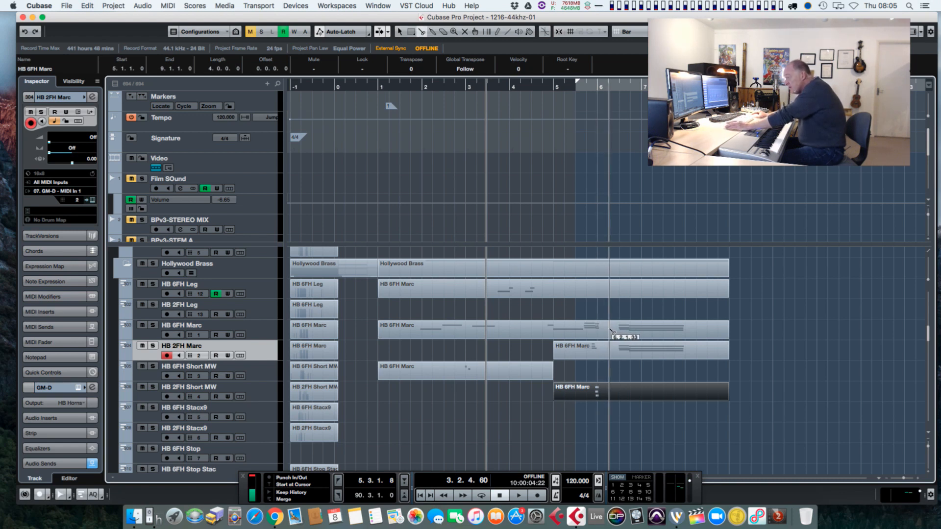
left_click(610, 330)
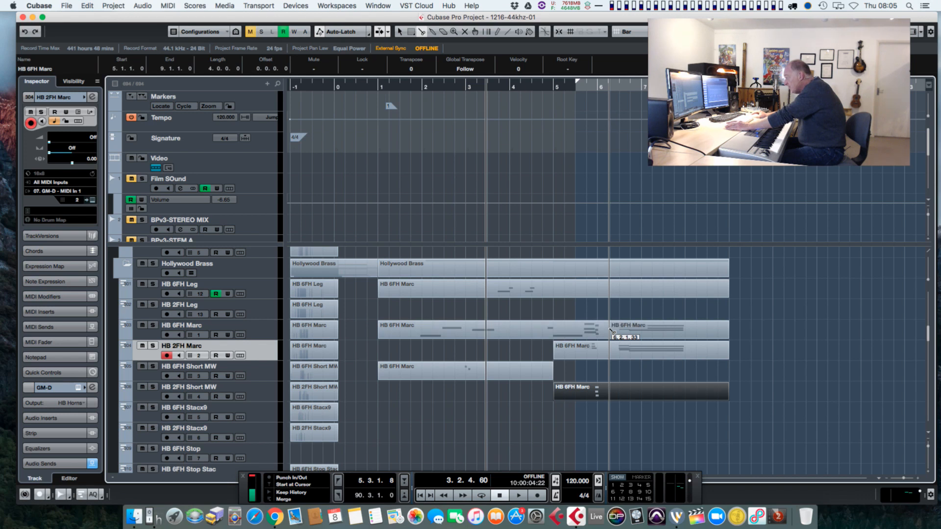
left_click(582, 332)
key("1")
left_click(602, 333)
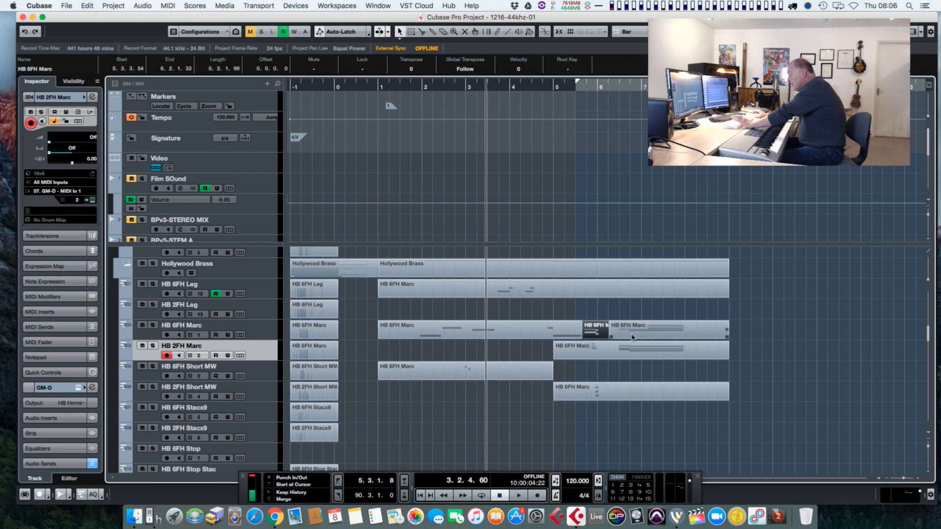
key("Delete")
key("Delete")
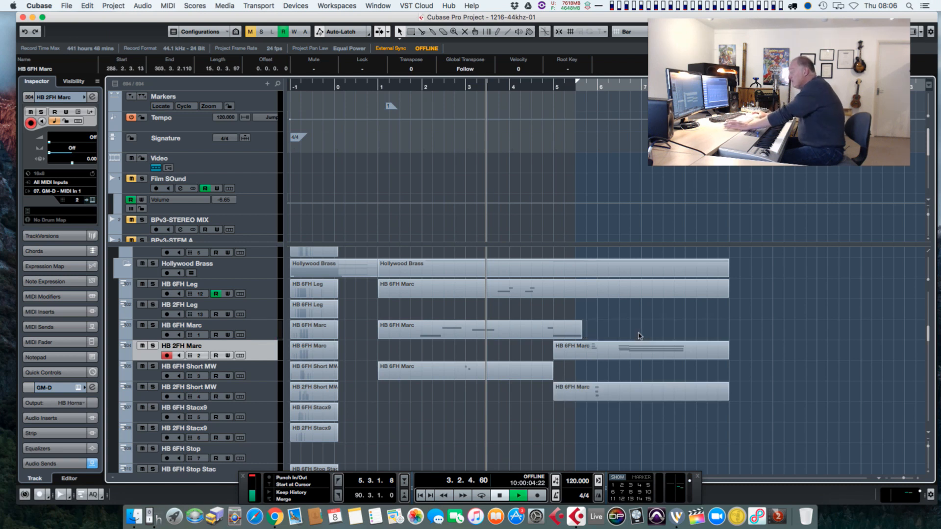
Step: Play the rearranged horn parts twice from mid-bar 3 to check the 2FH marcato and short notes together
key("space")
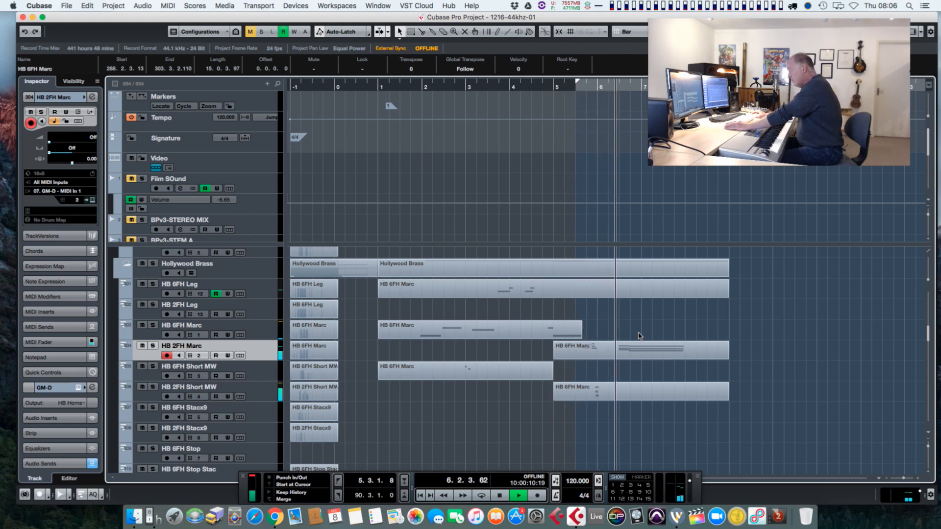
key("space")
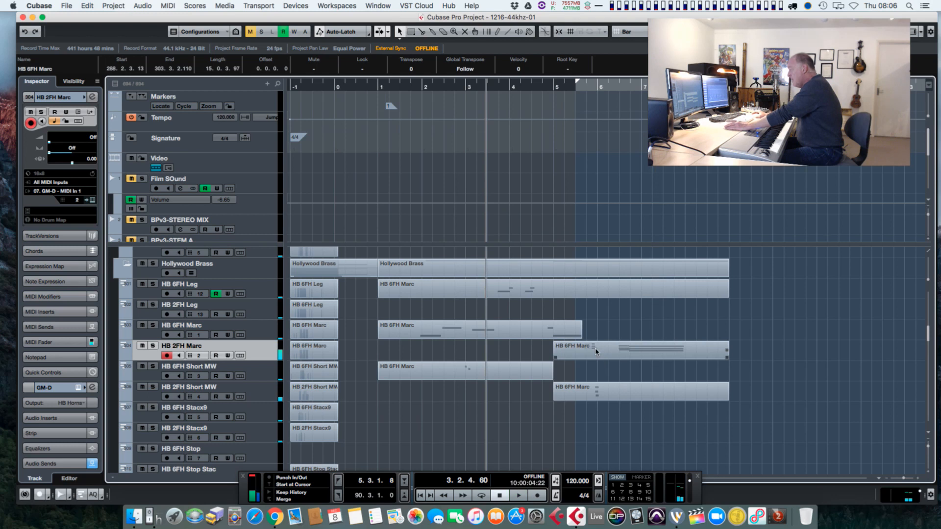
left_click(596, 351)
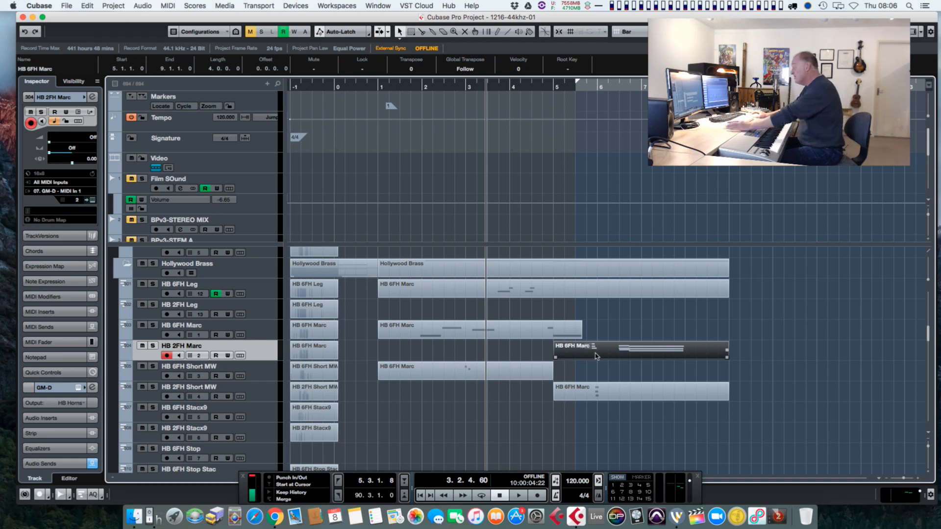
key("space")
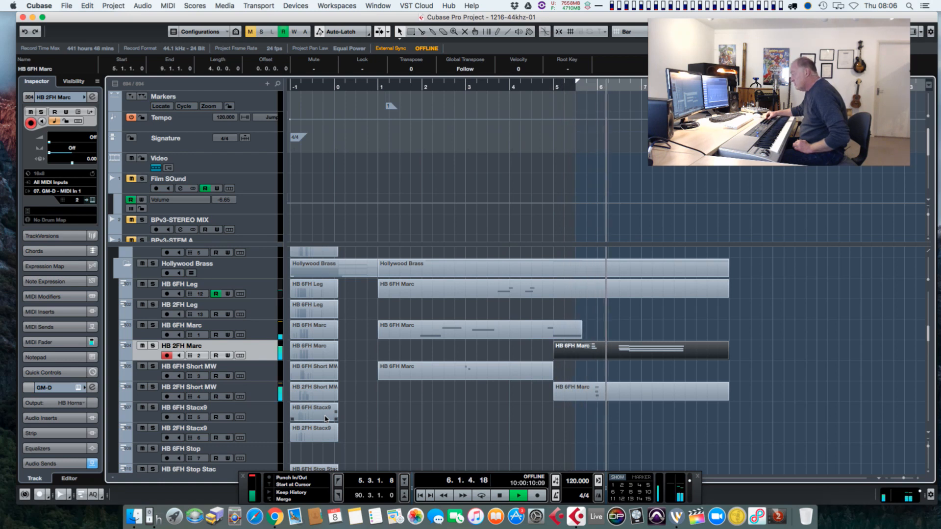
key("space")
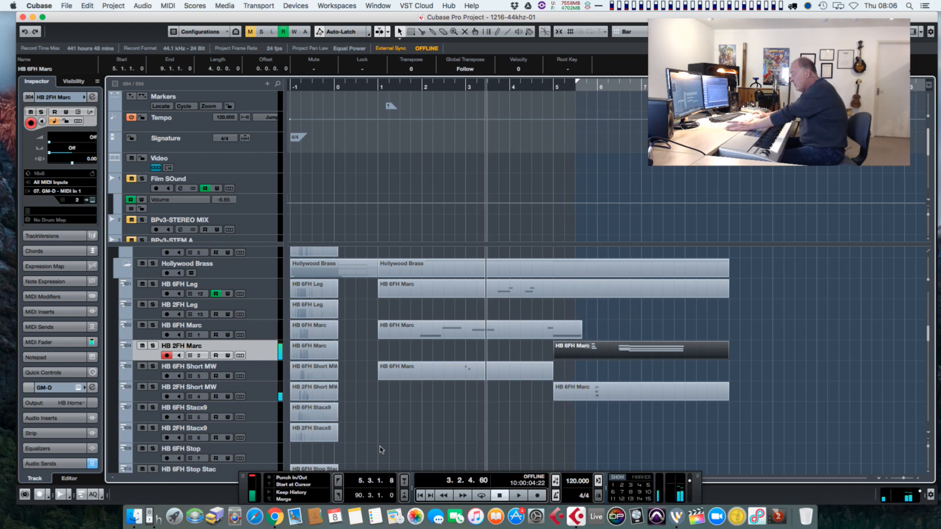
Step: Arm the HB 2FH Short MW track and audition the passage from the left locator at 5.3.1.8
left_click(267, 393)
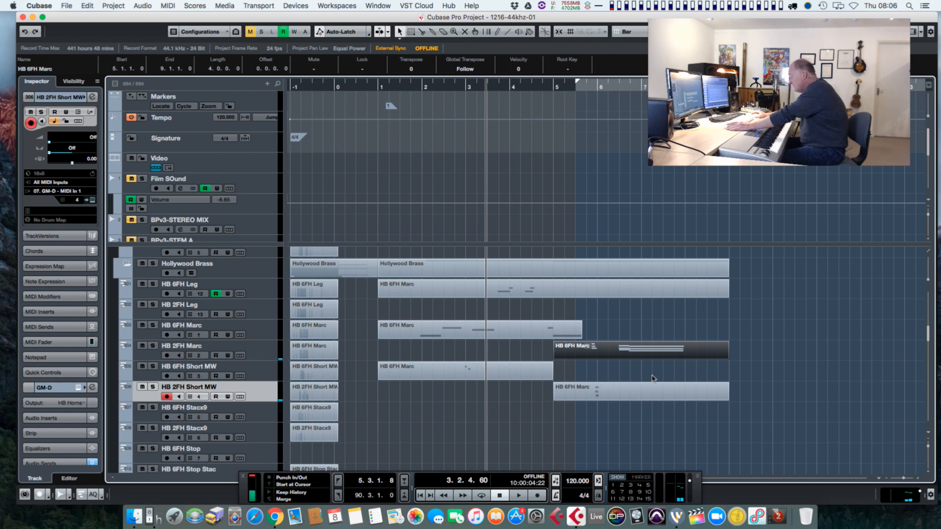
key("KP_1")
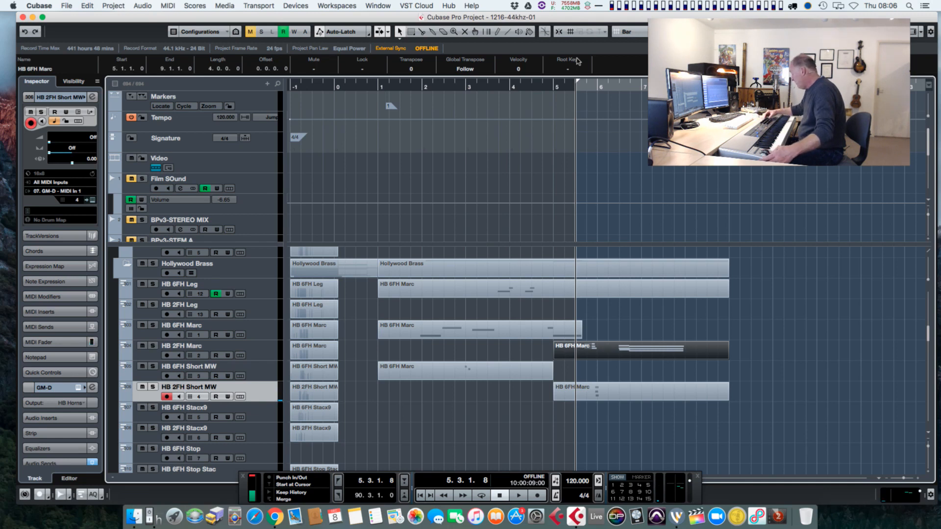
key("space")
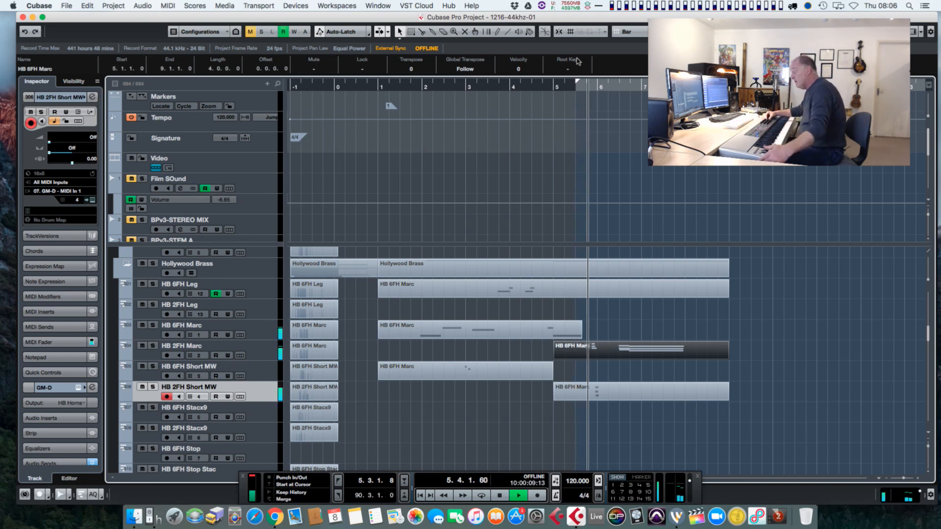
key("space")
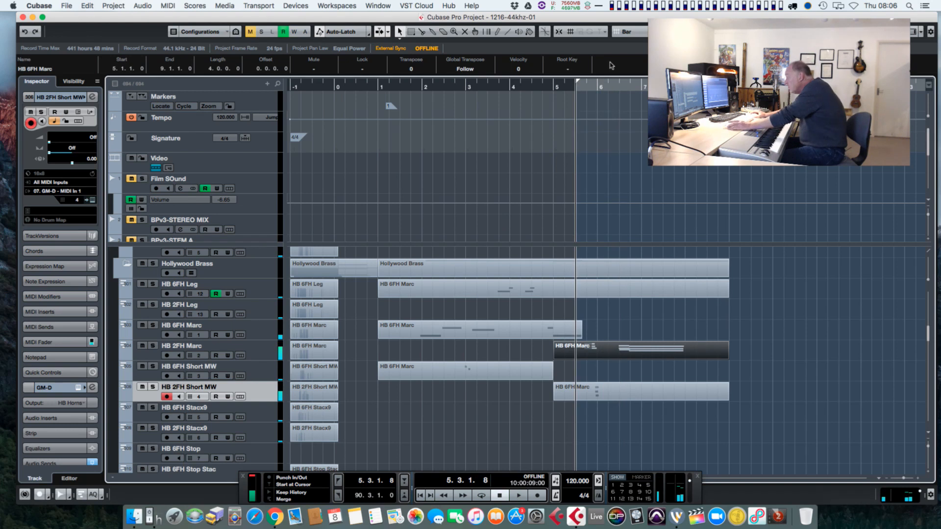
Step: Arm the HB 2FH Marc track and replay the passage twice from 5.3.1.8
left_click(263, 352)
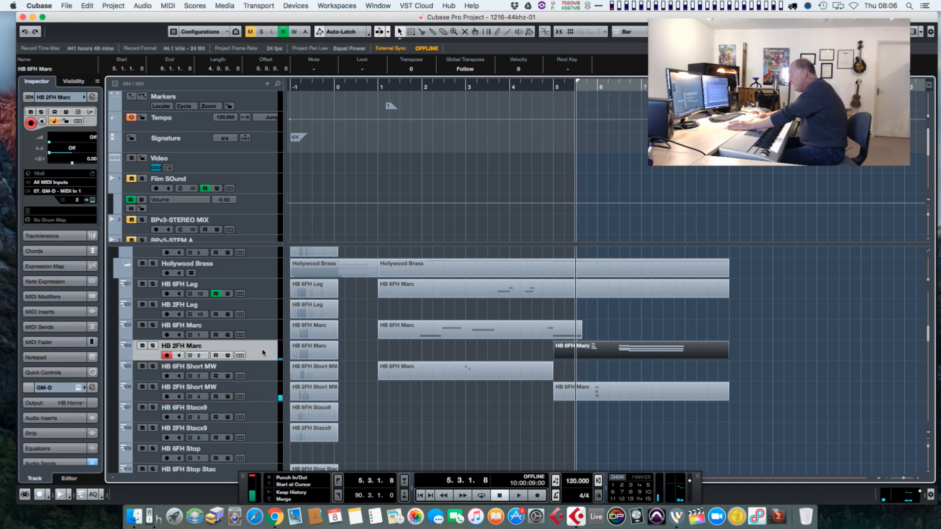
key("space")
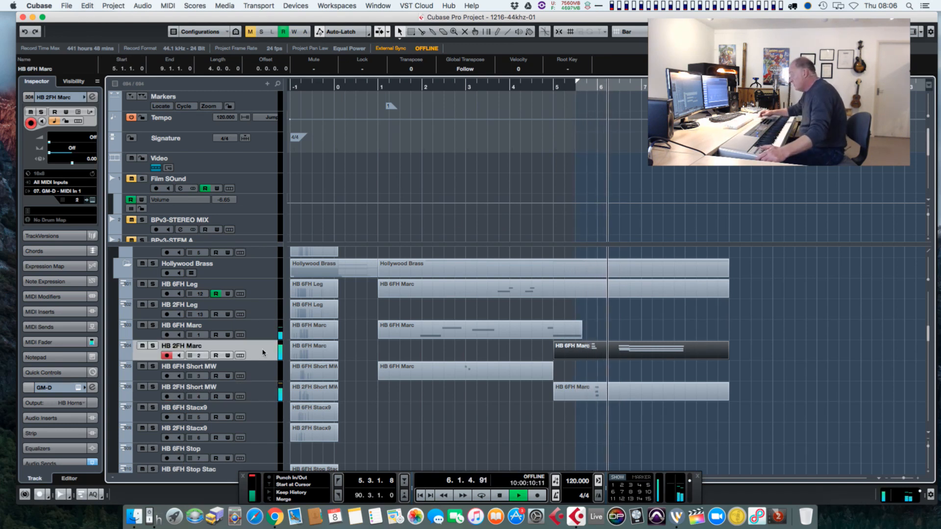
key("space")
key("space")
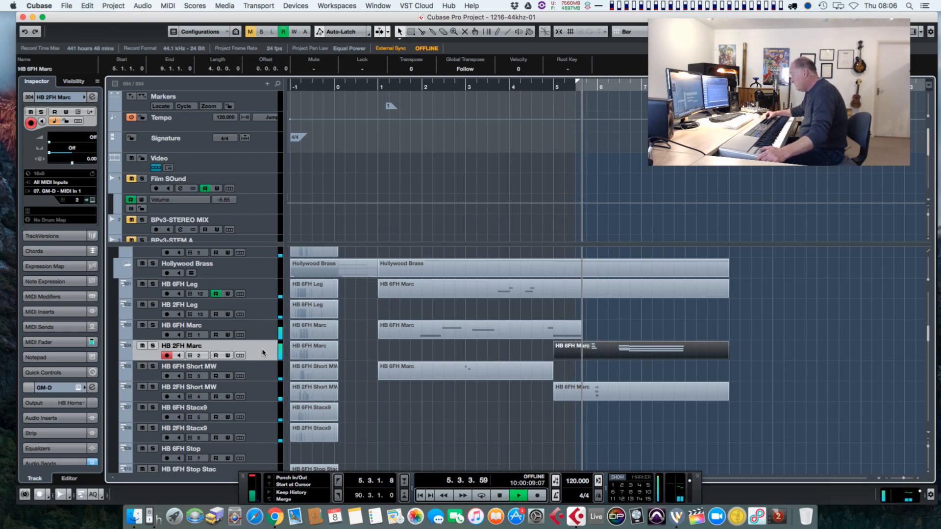
key("space")
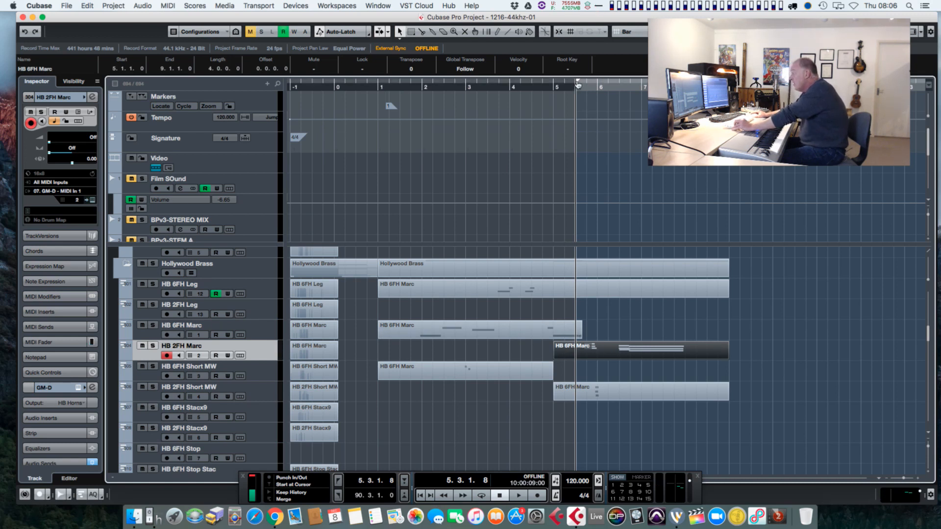
Step: Open the HB 2FH Marc part for editing, enlarge its controller lane and set the lane to CC 1 (Modulation)
double_click(596, 352)
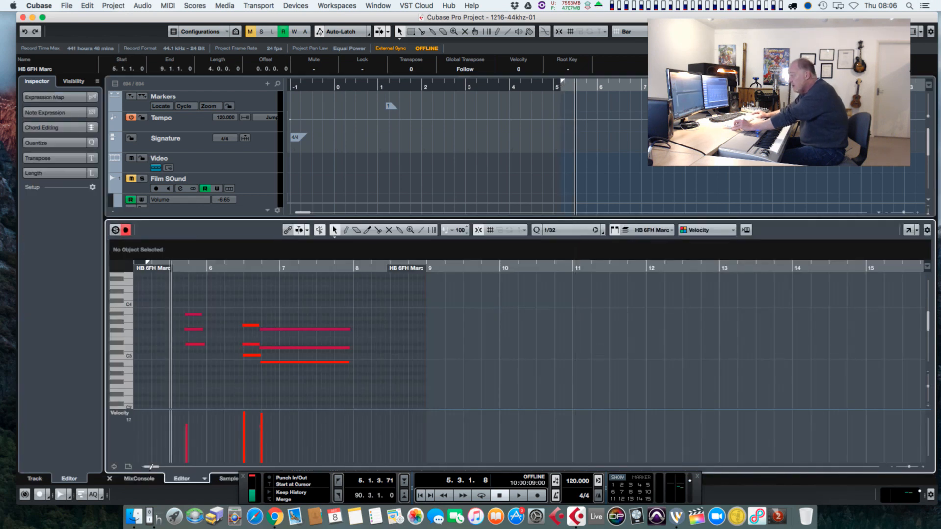
left_click_drag(138, 413, 145, 385)
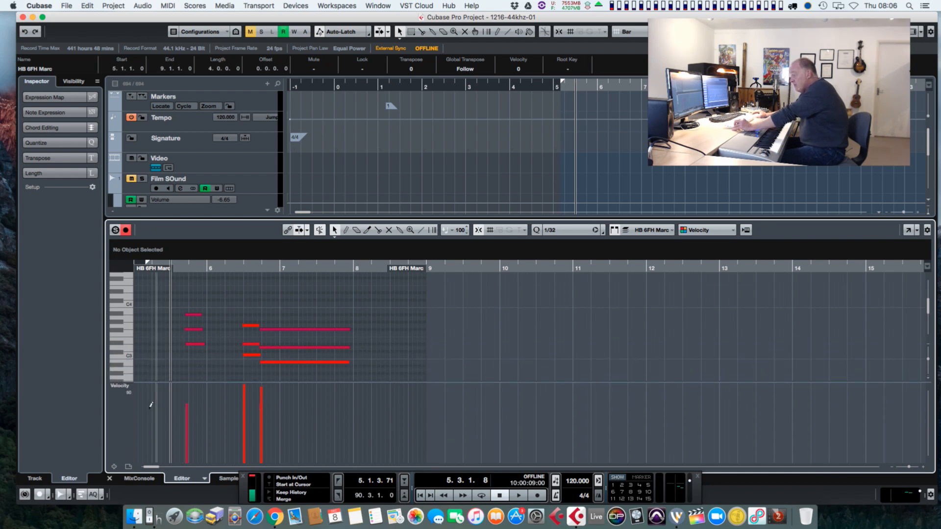
left_click(120, 386)
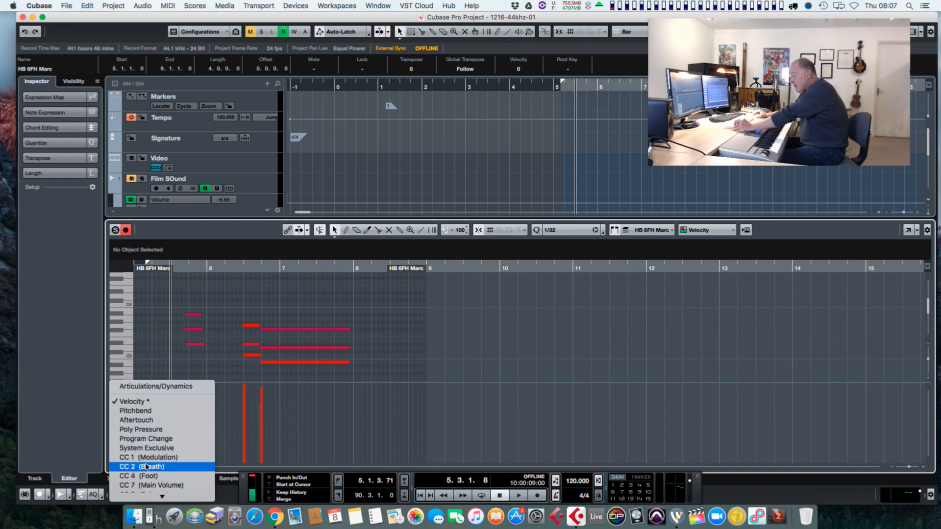
left_click(146, 458)
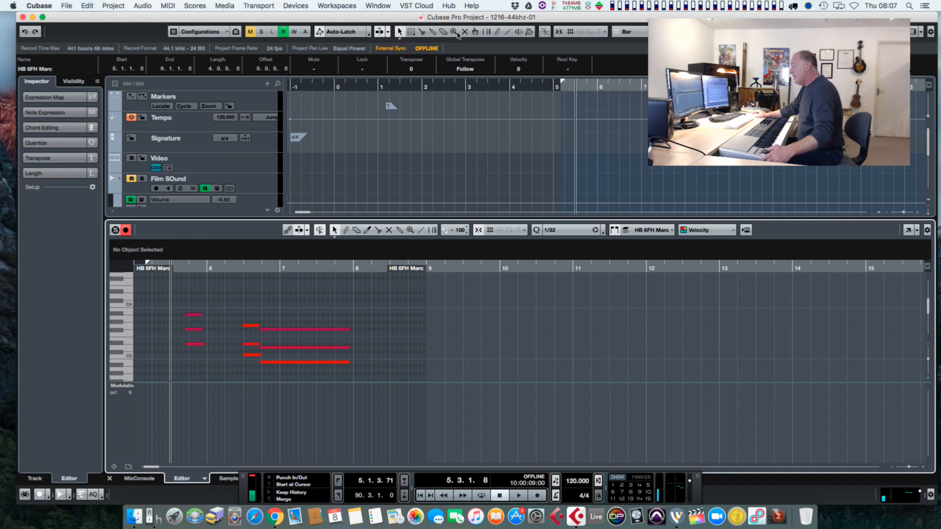
Step: Draw a modulation curve from mid-bar 5 to just past bar 8, dipping around bar 7 before rising, and play it back
left_click(500, 34)
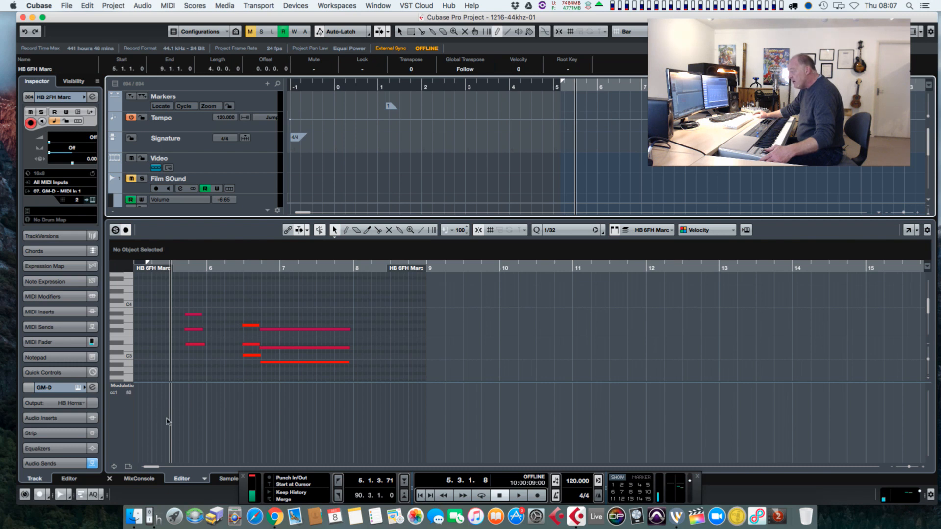
left_click(166, 412)
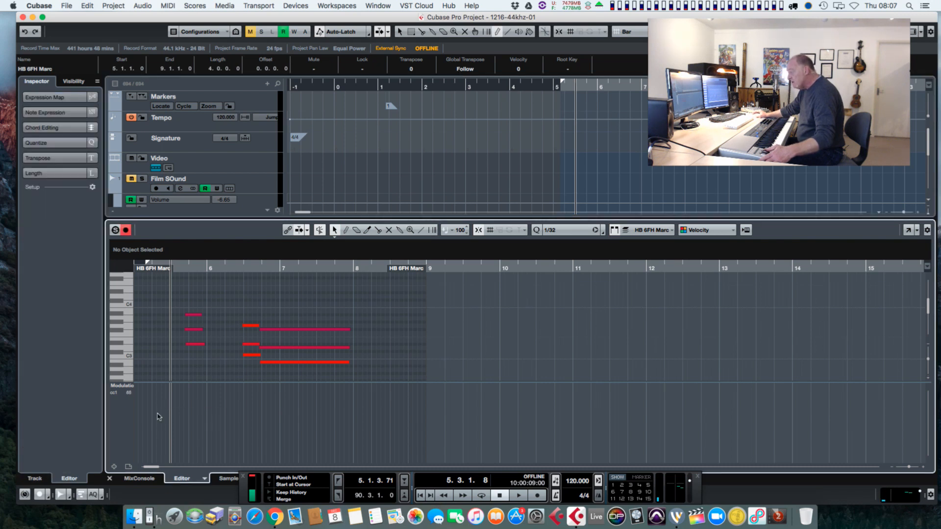
left_click_drag(244, 492, 504, 454)
left_click(504, 448)
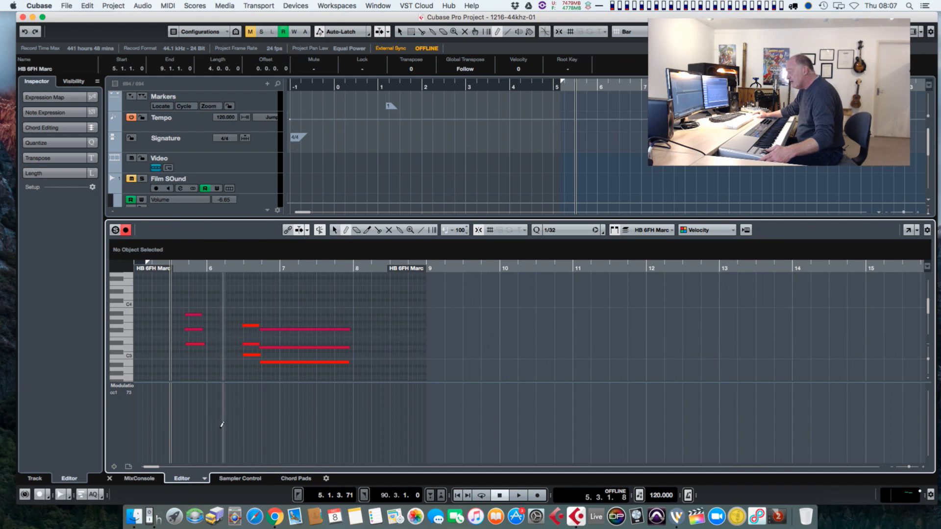
left_click_drag(180, 406, 374, 408)
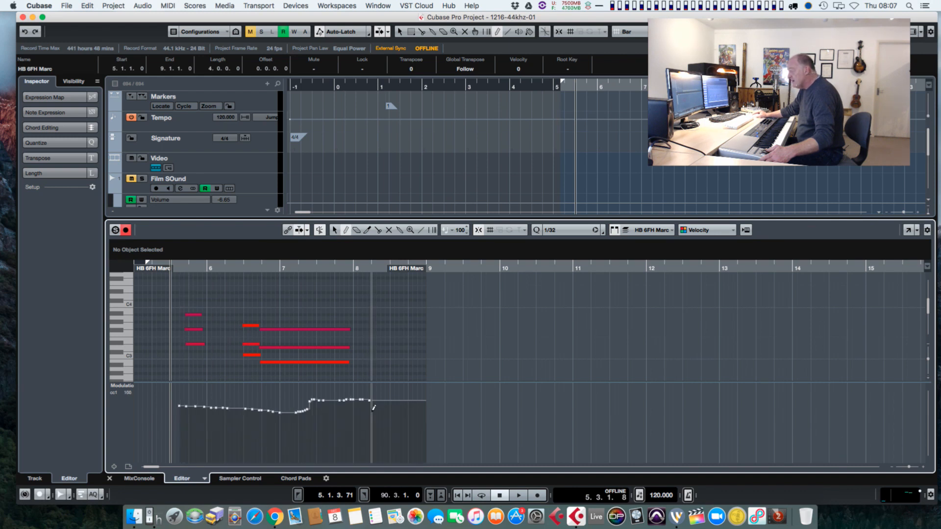
key("space")
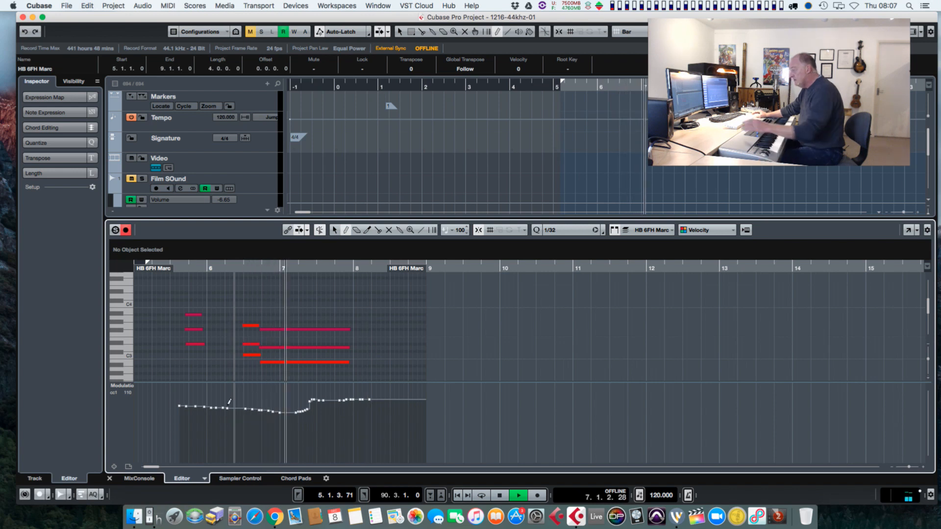
Step: Redraw the modulation curve from mid-bar 5 to just past bar 8, dipping around mid-bar 6, and play it back
key("space")
left_click_drag(184, 400, 375, 411)
key("space")
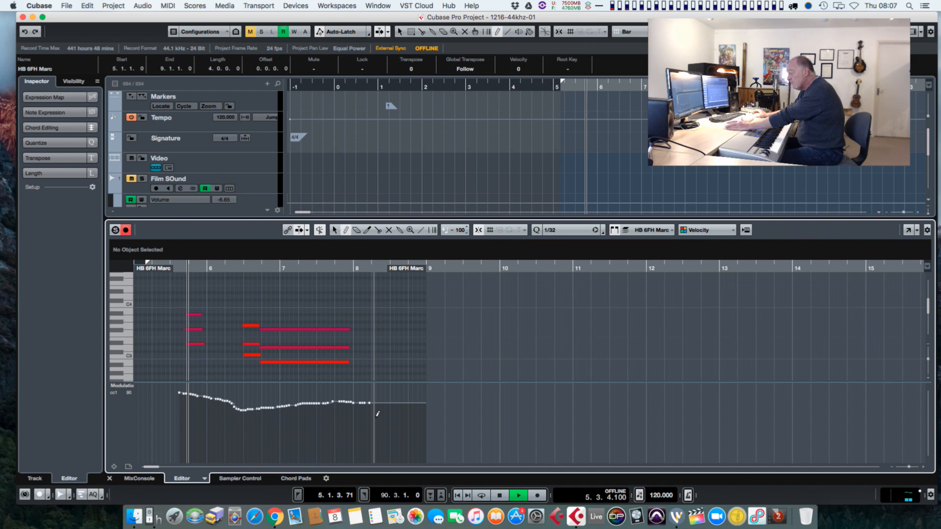
key("space")
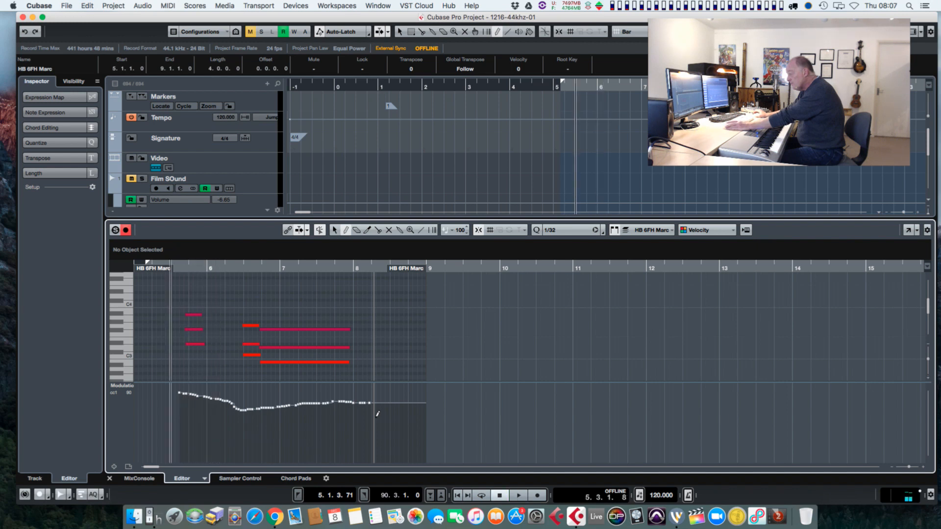
Step: Set the controller lane to CC 7 (Main Volume), draw a gently falling curve from mid-bar 5 to early bar 7, and audition it
left_click(128, 393)
left_click(150, 448)
left_click_drag(170, 398, 300, 417)
key("space")
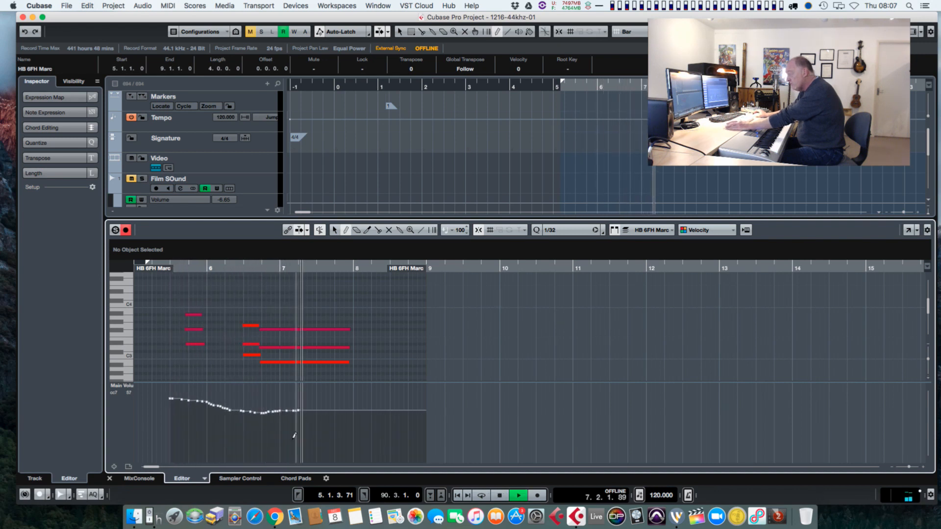
key("space")
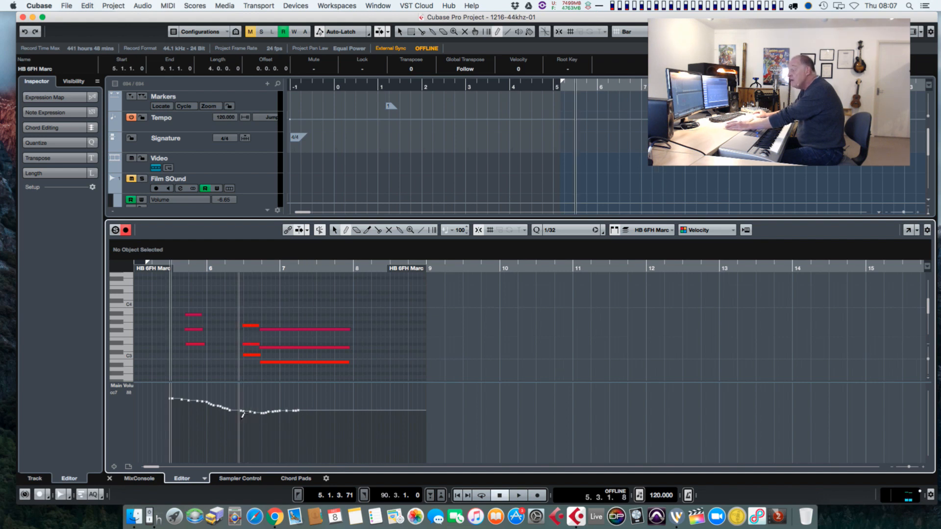
Step: Reshape the main volume curve into a steeper fade from mid-bar 6 to about bar 8, auditioning each version
left_click_drag(283, 417, 353, 428)
key("space")
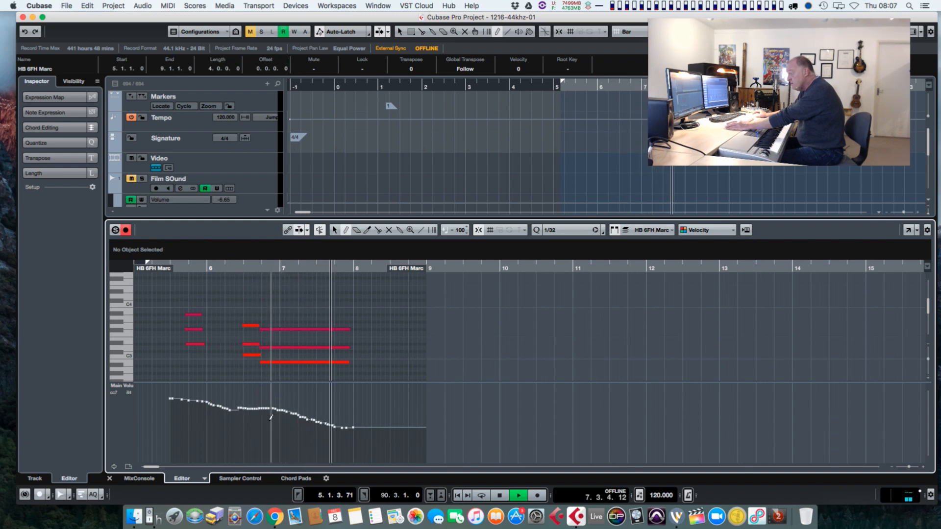
mouse_move(255, 412)
left_mouse_down()
mouse_move(310, 432)
mouse_move(365, 433)
left_mouse_up()
key("space")
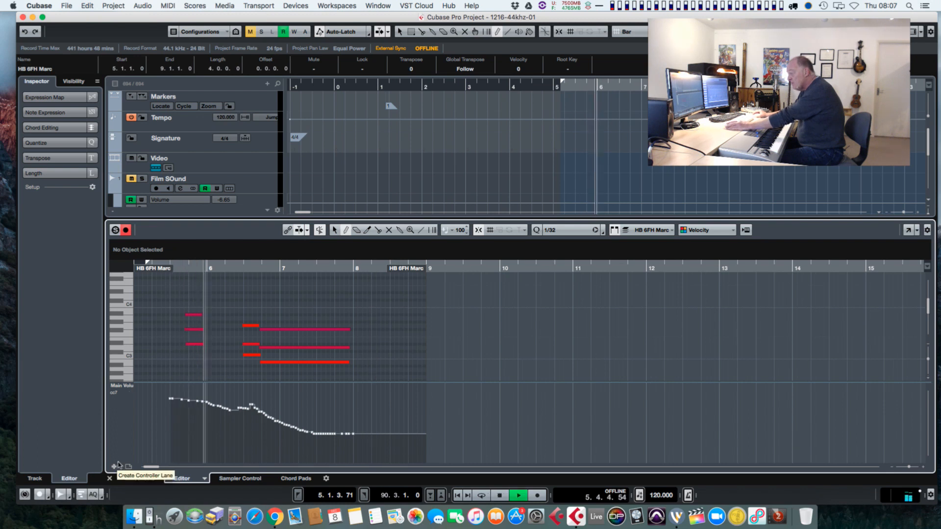
key("space")
Step: Return the lane to CC 1 (Modulation), redraw it falling from mid-bar 6 to past bar 8, play it back, and close the editor
left_click(130, 388)
left_click(130, 387)
left_click(130, 387)
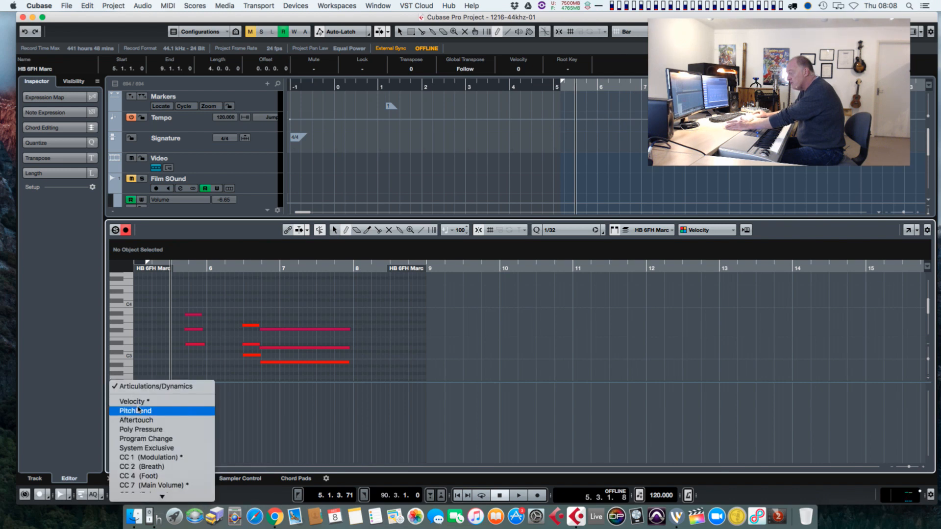
left_click(145, 457)
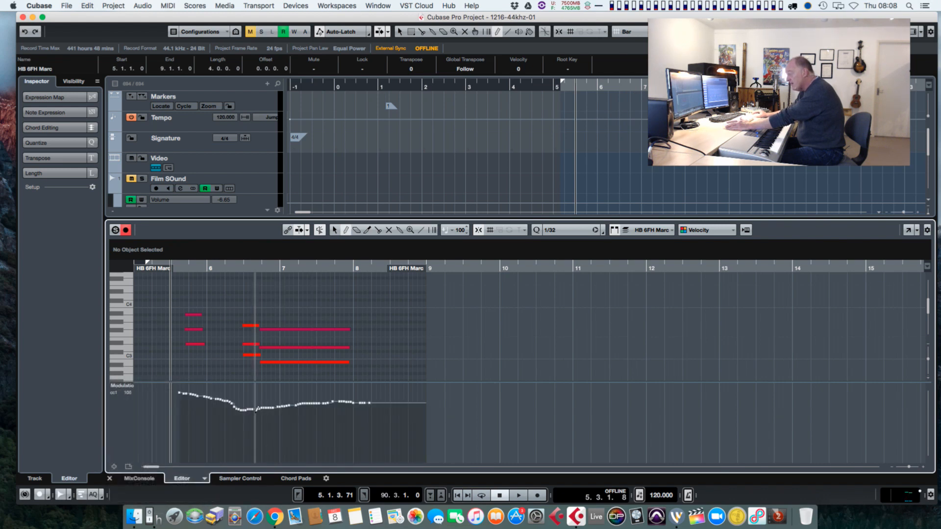
left_click_drag(262, 415, 355, 438)
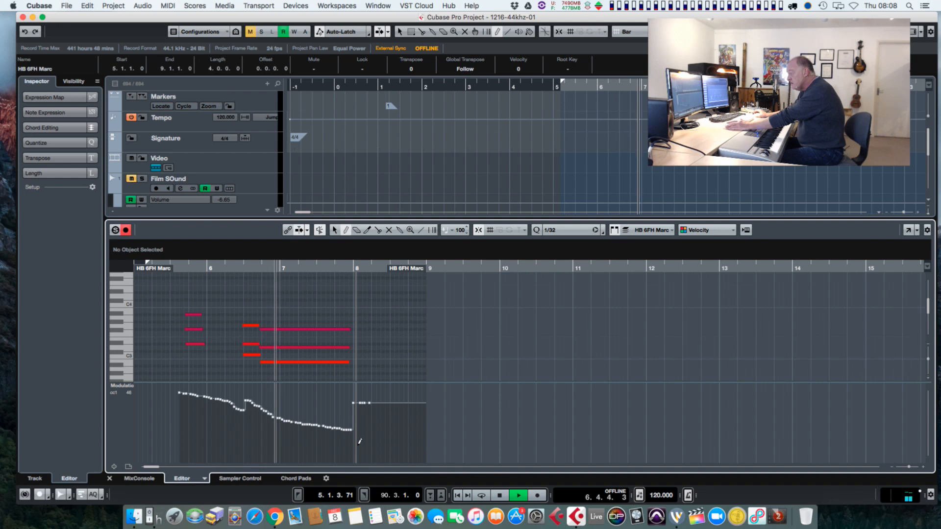
left_click_drag(350, 430, 371, 434)
key("space")
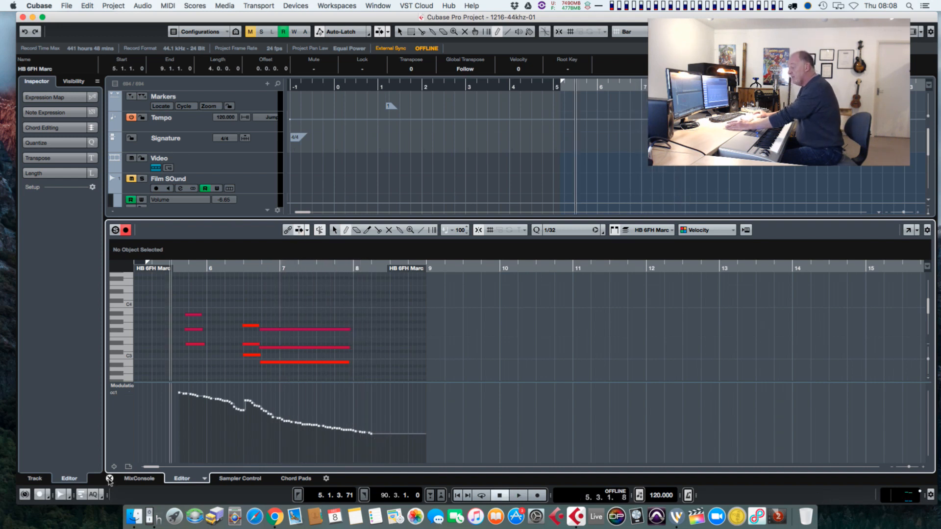
key("Return")
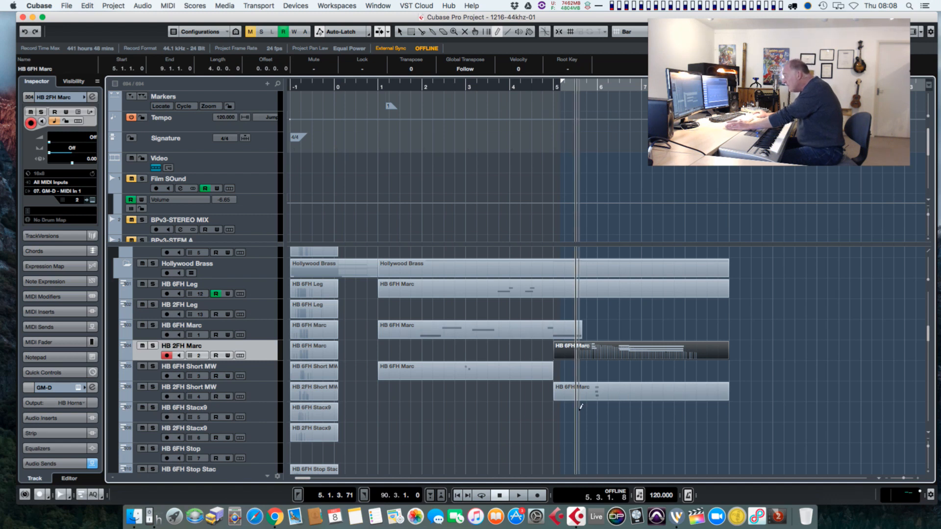
Step: Open the HB 2FH Short MW part for editing and draw near-zero modulation around the chord at bar 6
left_click(579, 395)
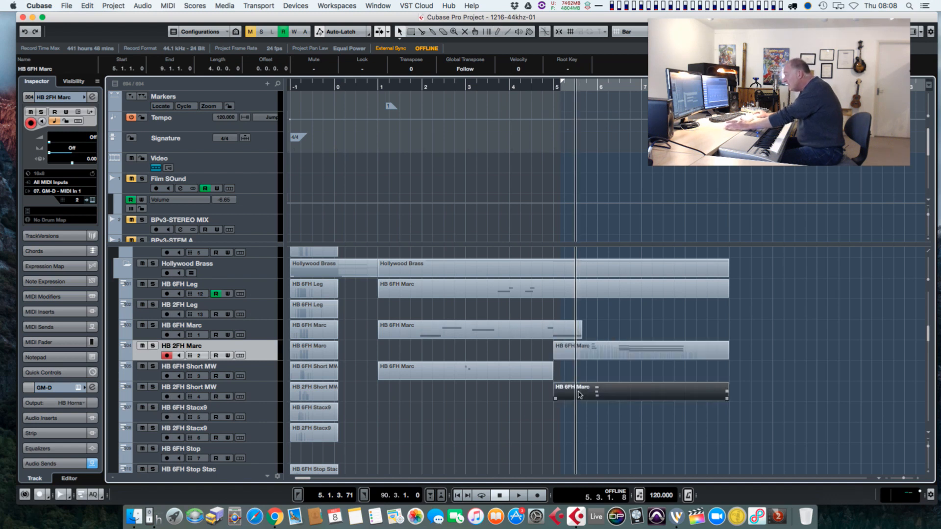
key("Return")
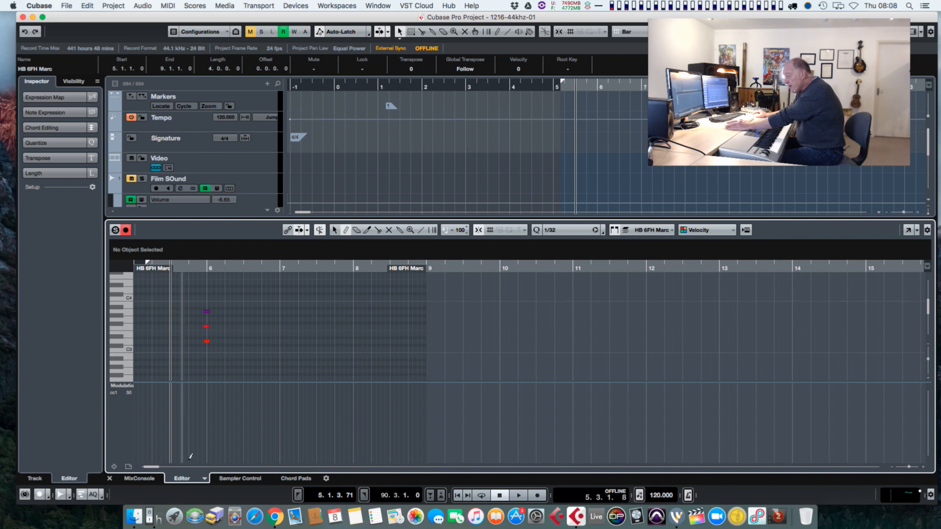
left_click_drag(195, 469, 207, 470)
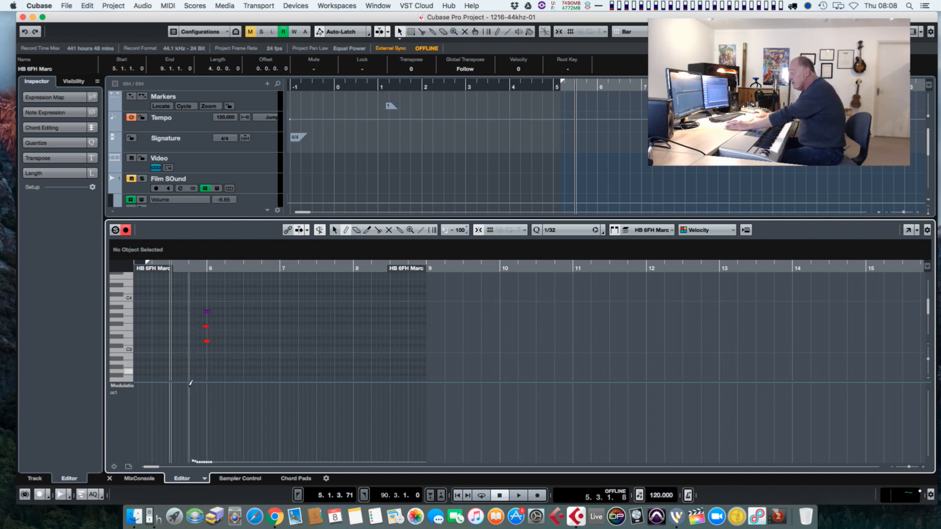
Step: Set the lane to CC 7 (Main Volume), draw a nearly flat mid-level curve around the bar 6 chord, and audition it
left_click(130, 386)
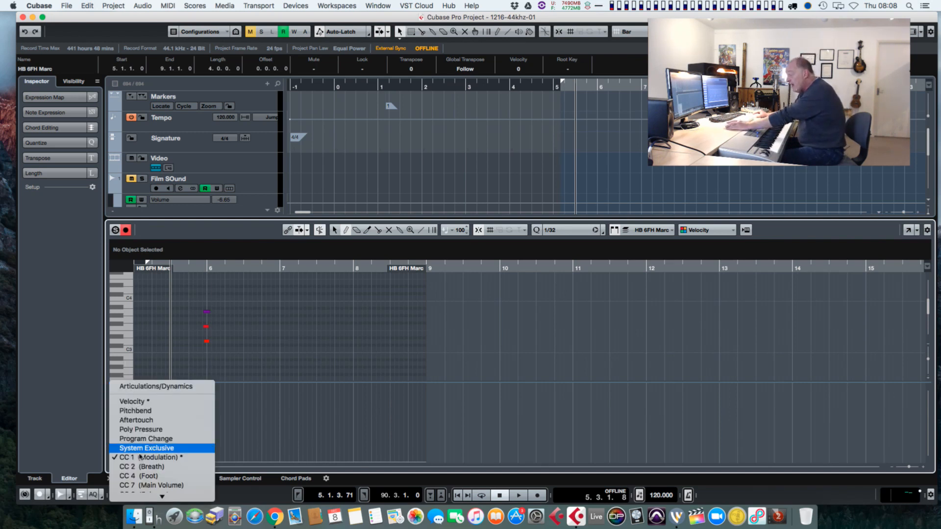
left_click(147, 430)
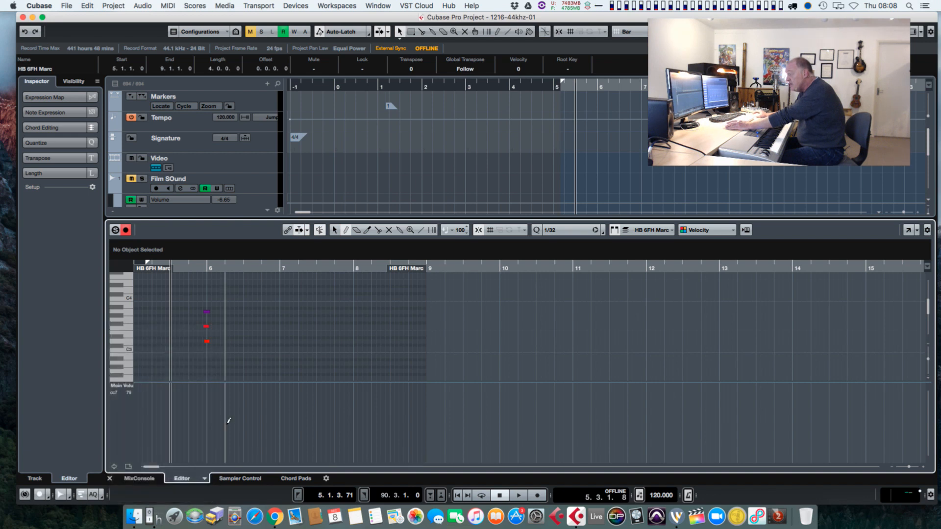
left_click_drag(188, 409, 228, 409)
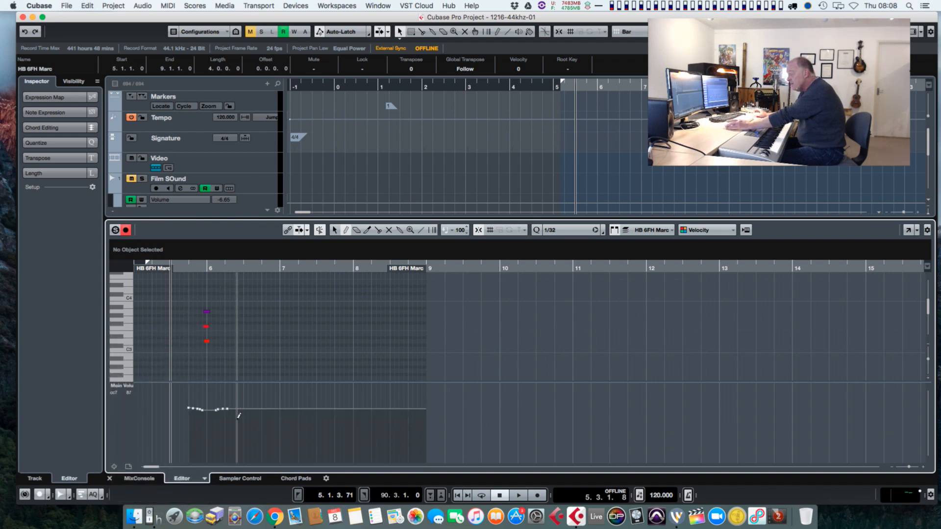
key("space")
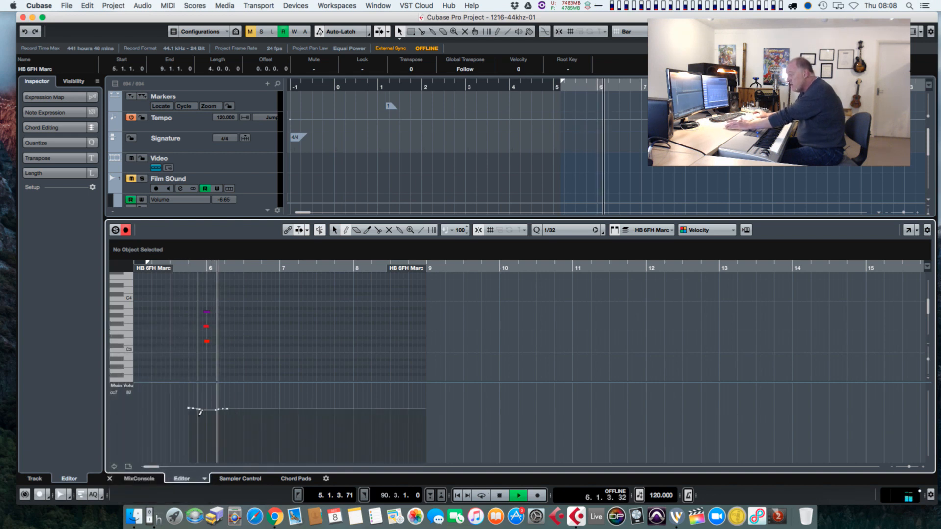
key("space")
Step: Redraw the short chord's main volume progressively higher with a slight downward slope, auditioning after each pass
left_click_drag(188, 396, 227, 400)
key("space")
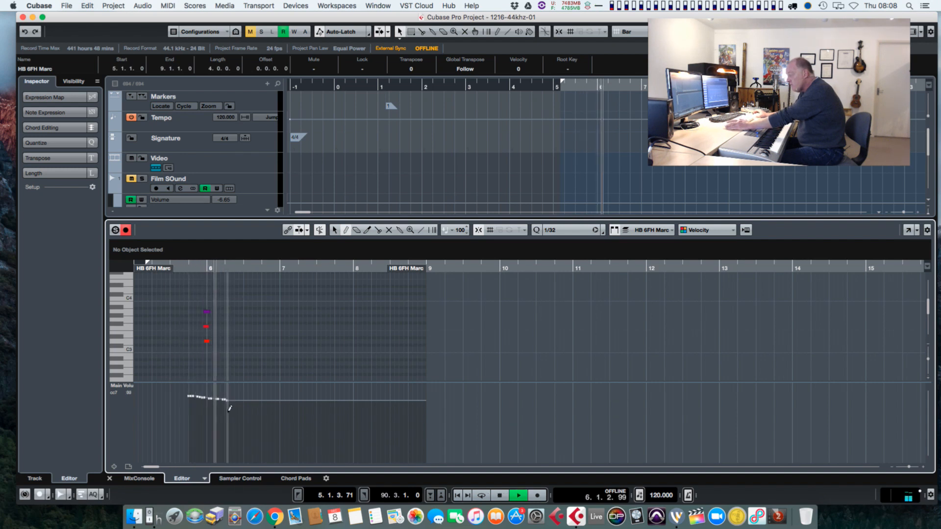
key("space")
left_click_drag(188, 387, 228, 394)
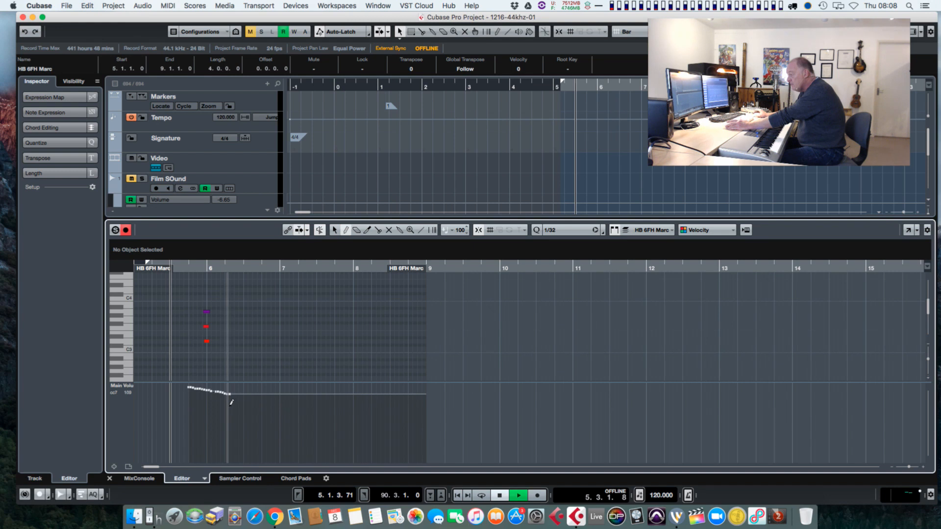
key("space")
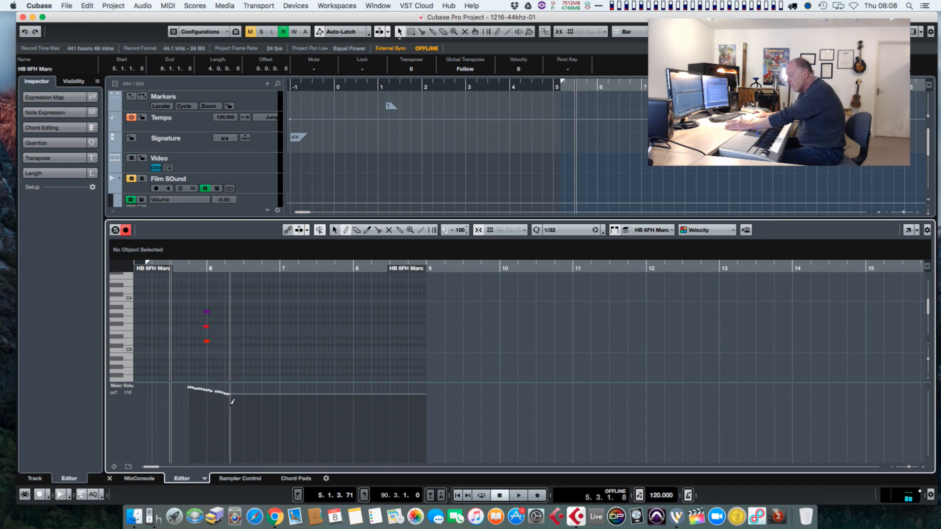
key("space")
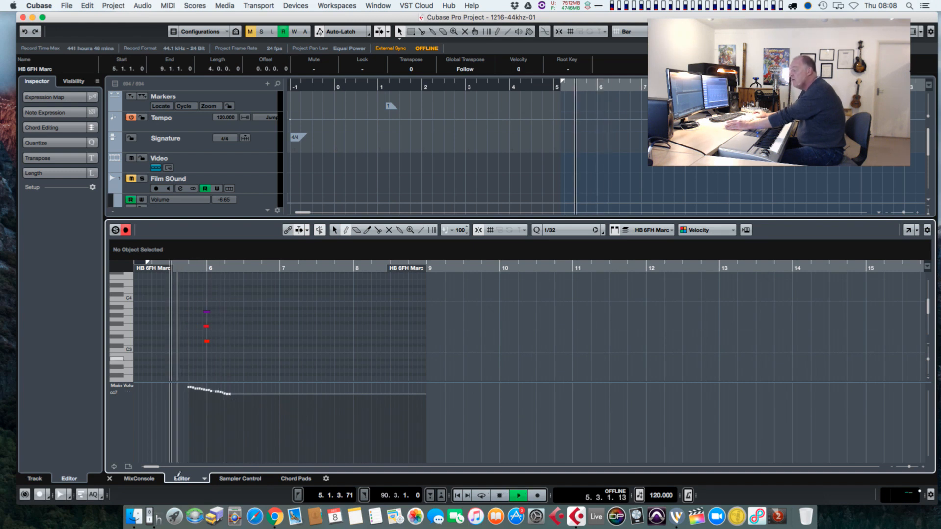
Step: Close the editor and play the whole horn passage from 0.3.3.9 into bar 7
left_click(110, 479)
key("space")
left_click(361, 88)
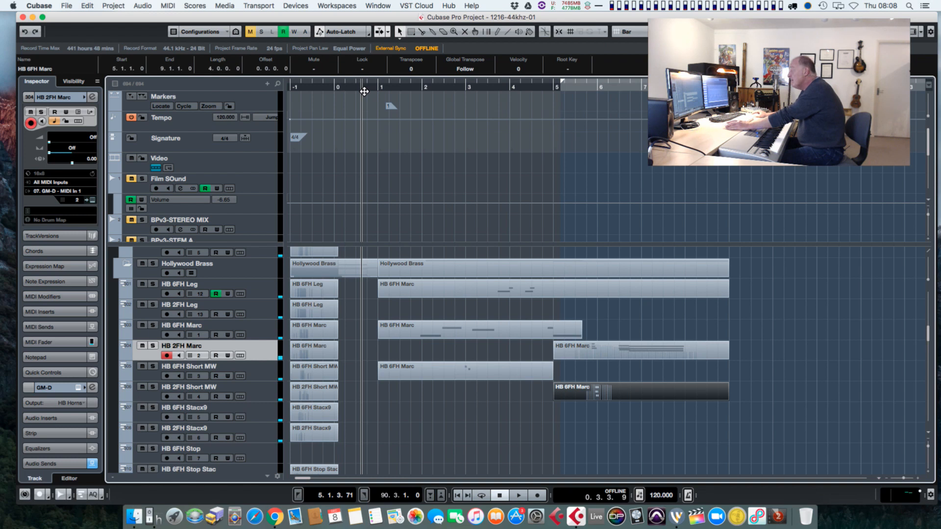
key("space")
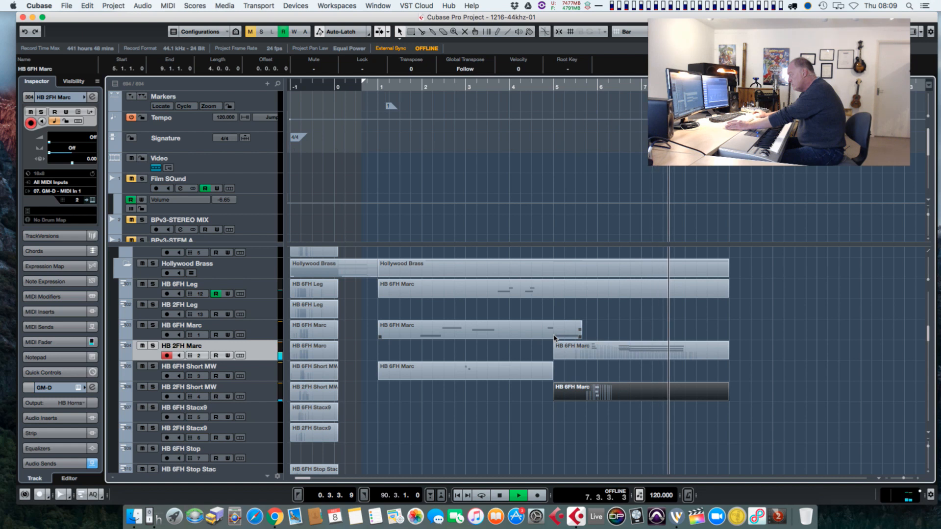
key("space")
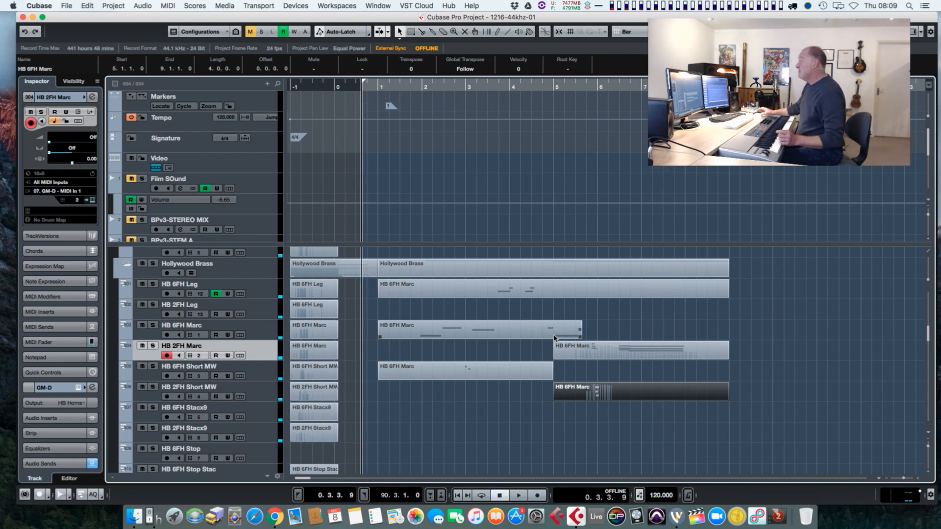